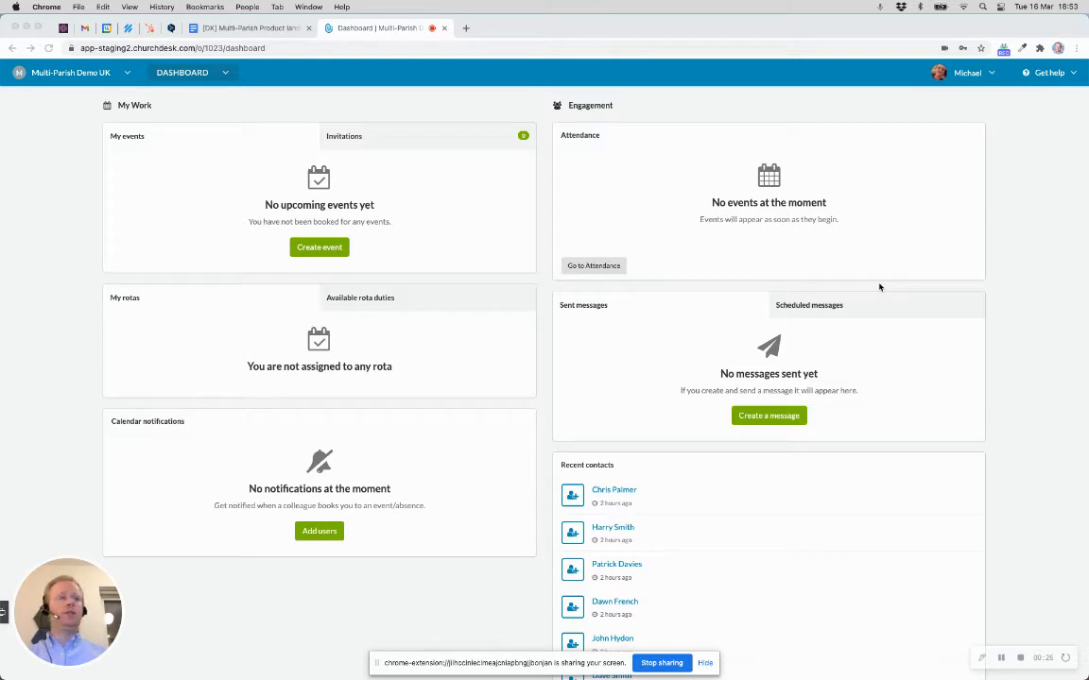
Step: Open ChurchDesk Settings from the account menu and go to the Roles and access page
{"action": "left_click", "coordinate": [977, 79]}
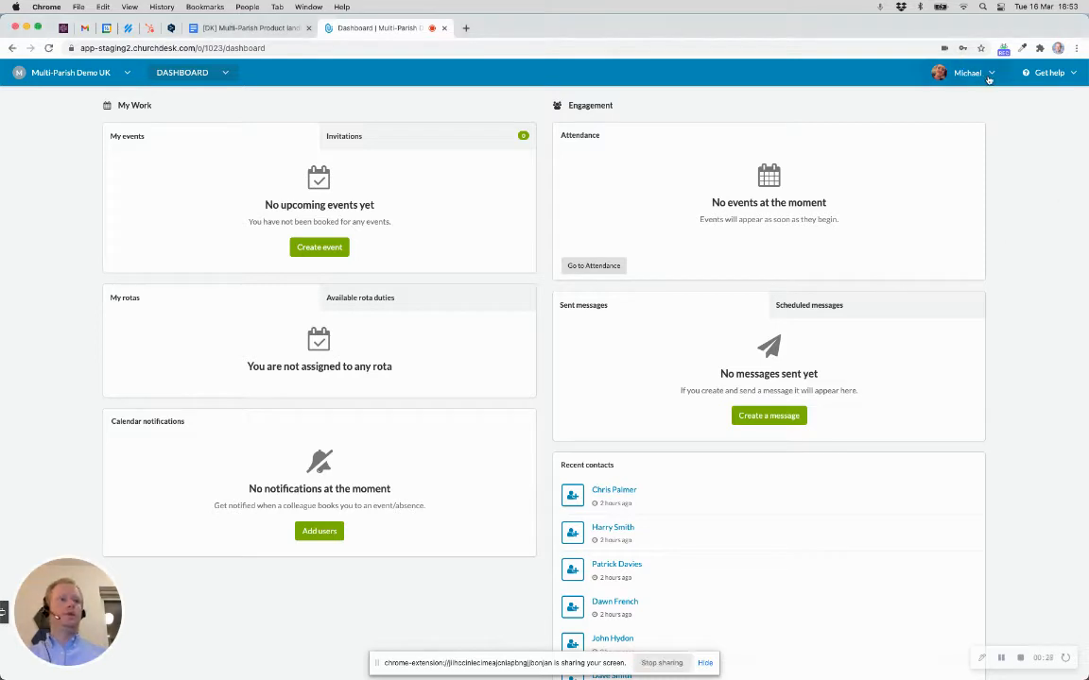
{"action": "left_click", "coordinate": [982, 79]}
{"action": "left_click", "coordinate": [926, 194]}
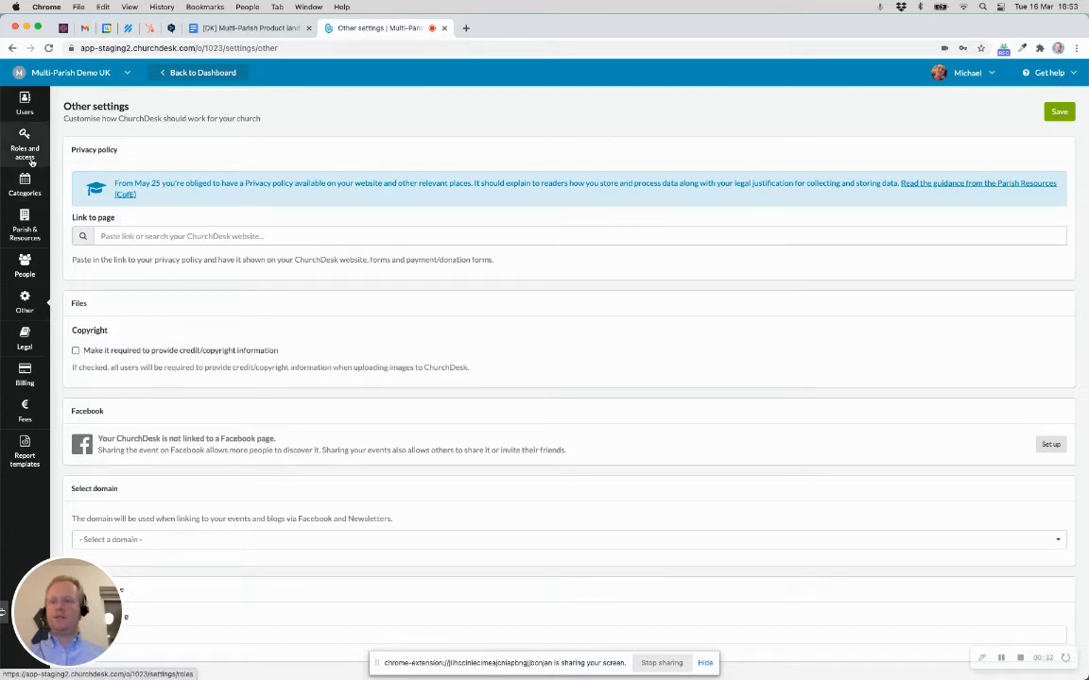
{"action": "left_click", "coordinate": [31, 163]}
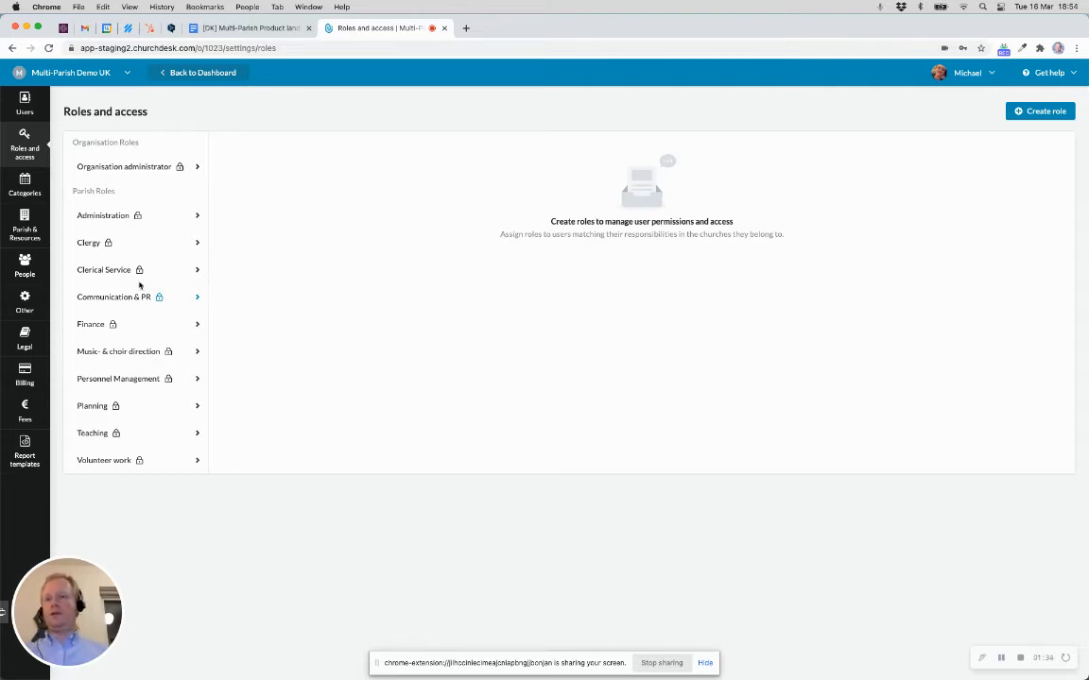
Step: Open the Administration role and review its Forms, Payments & Giving, Calendar and Homepage permissions
{"action": "left_click", "coordinate": [116, 216]}
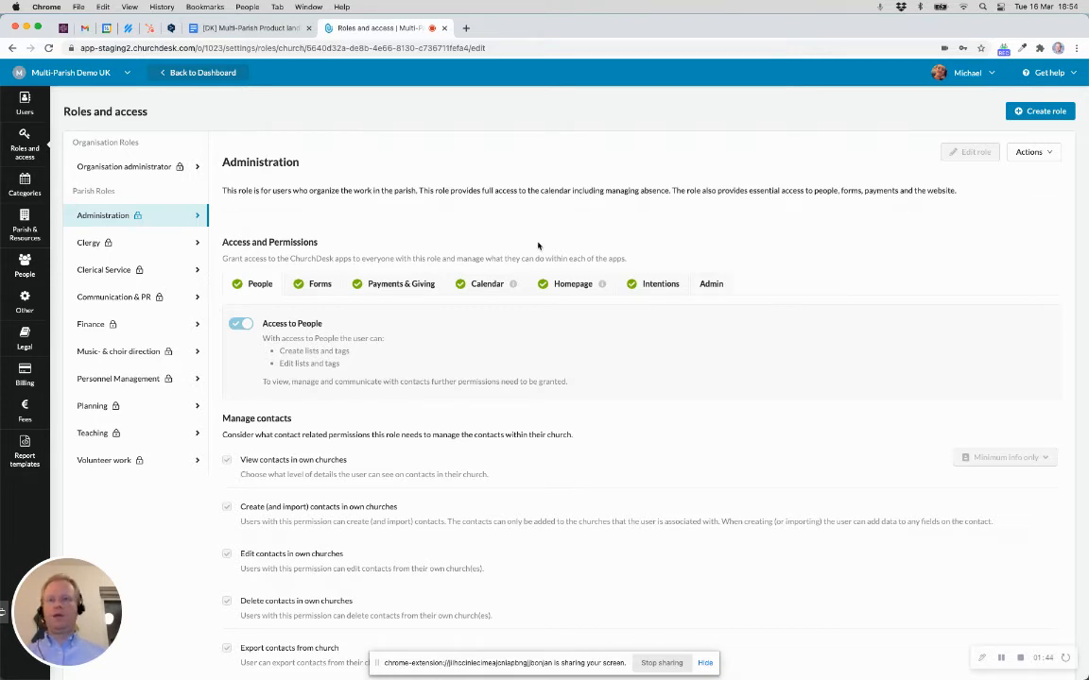
{"action": "scroll", "coordinate": [539, 327], "scroll_direction": "down", "scroll_amount": 1}
{"action": "scroll", "coordinate": [539, 327], "scroll_direction": "down", "scroll_amount": 2}
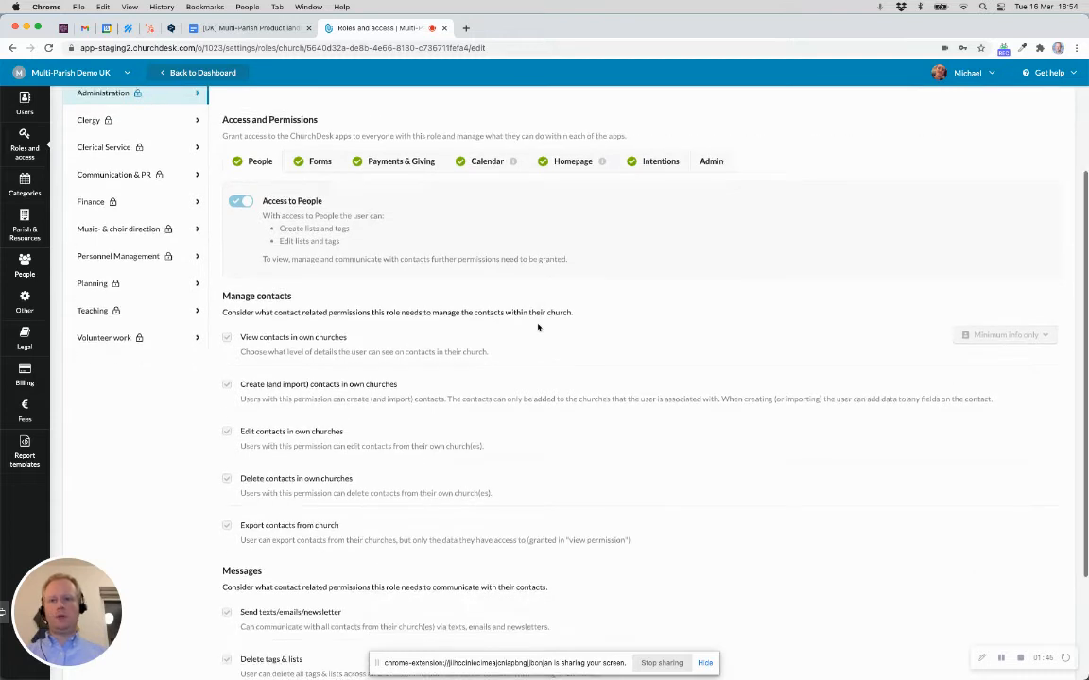
{"action": "scroll", "coordinate": [538, 326], "scroll_direction": "up", "scroll_amount": 1}
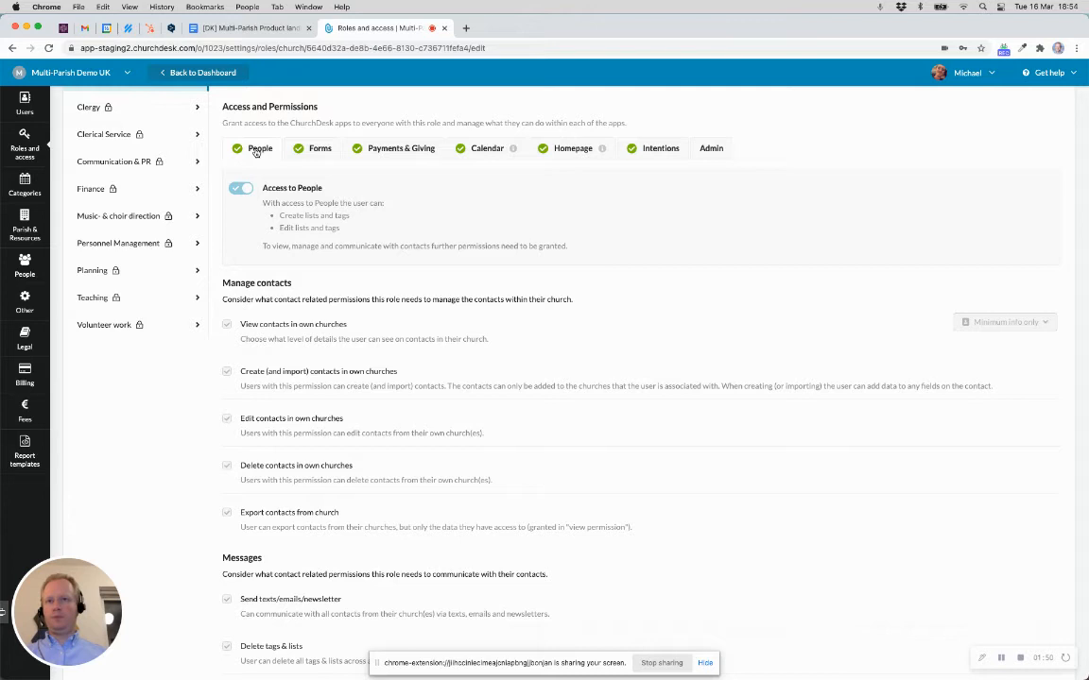
{"action": "left_click", "coordinate": [321, 148]}
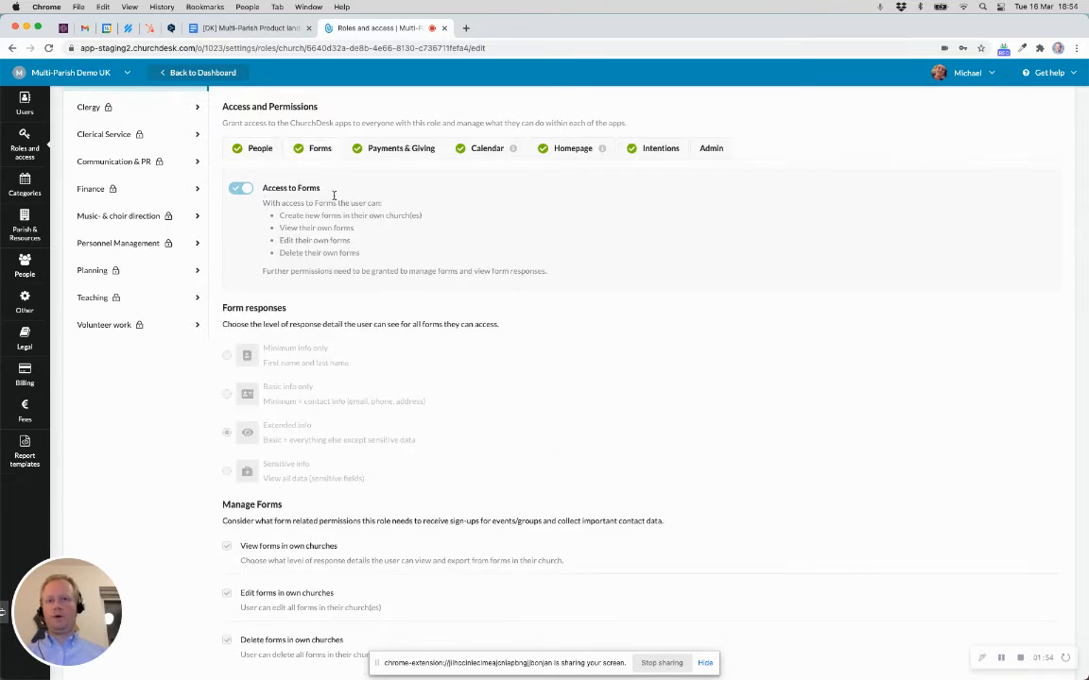
{"action": "left_click", "coordinate": [407, 149]}
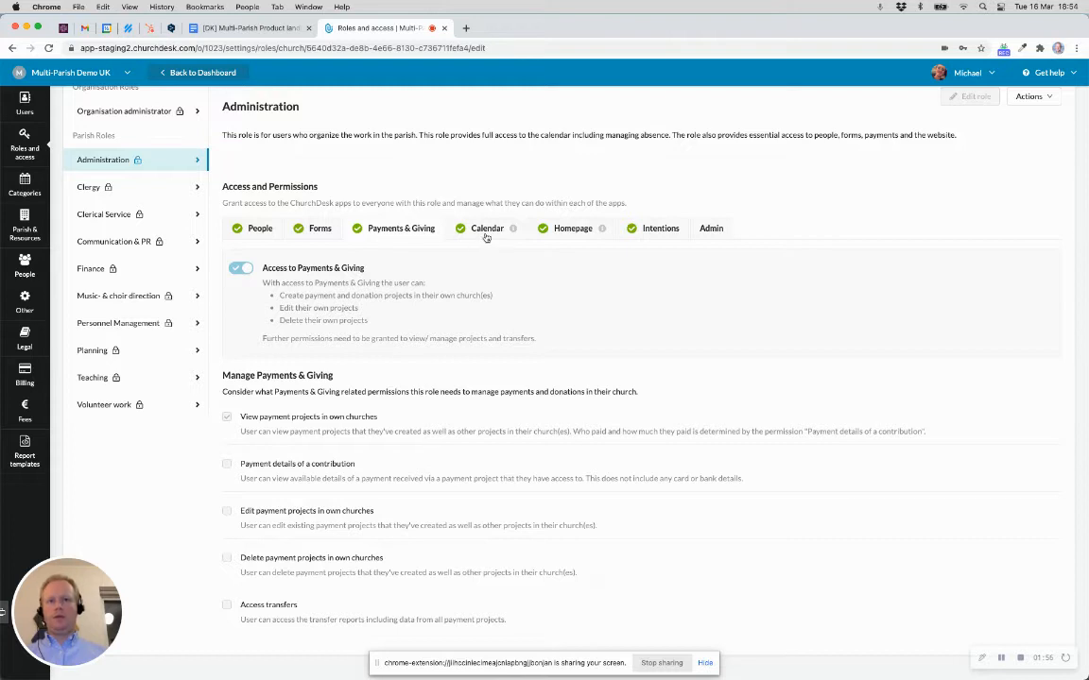
{"action": "left_click", "coordinate": [486, 228]}
{"action": "left_click", "coordinate": [570, 234]}
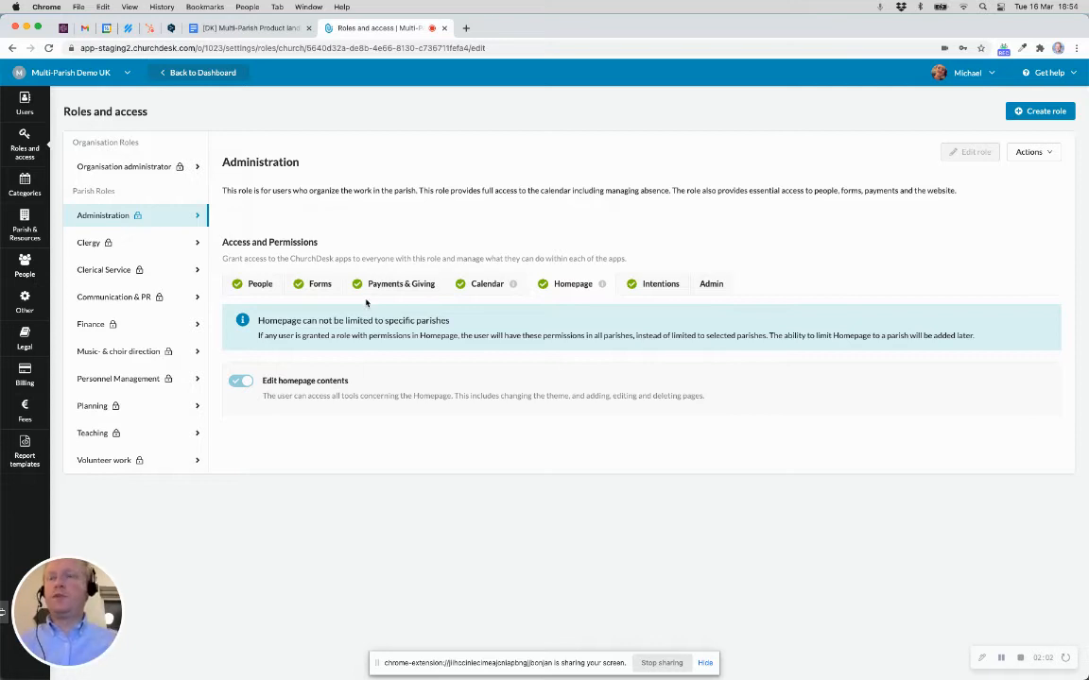
Step: Copy the Administration role with Actions > Copy role and confirm with Yes
{"action": "left_click", "coordinate": [1059, 151]}
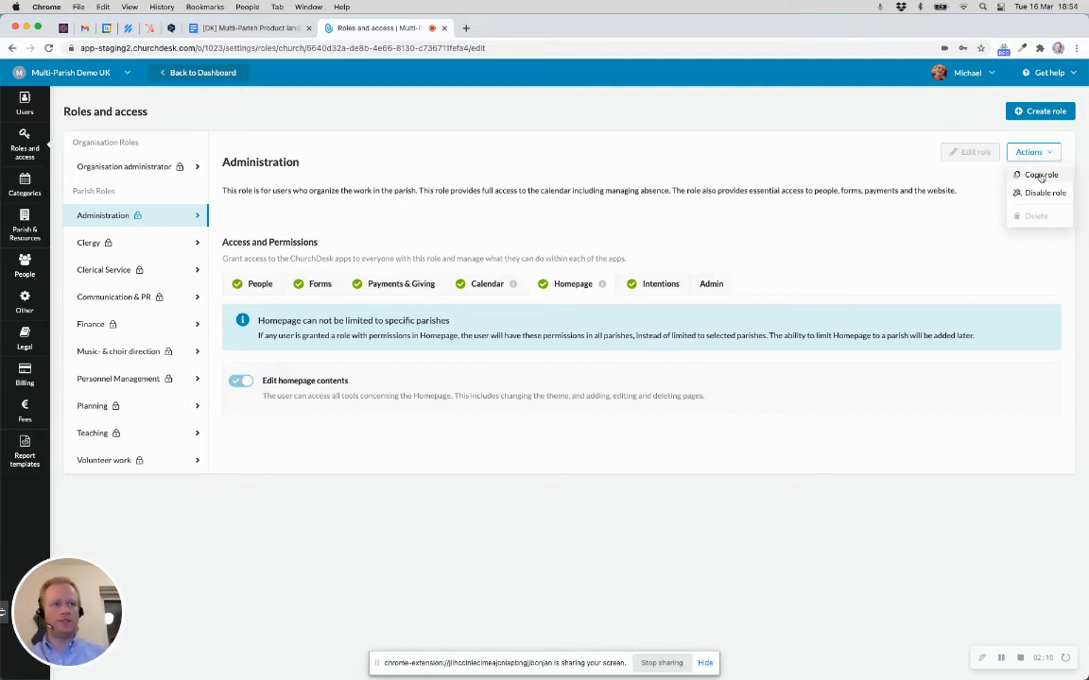
{"action": "left_click", "coordinate": [1040, 176]}
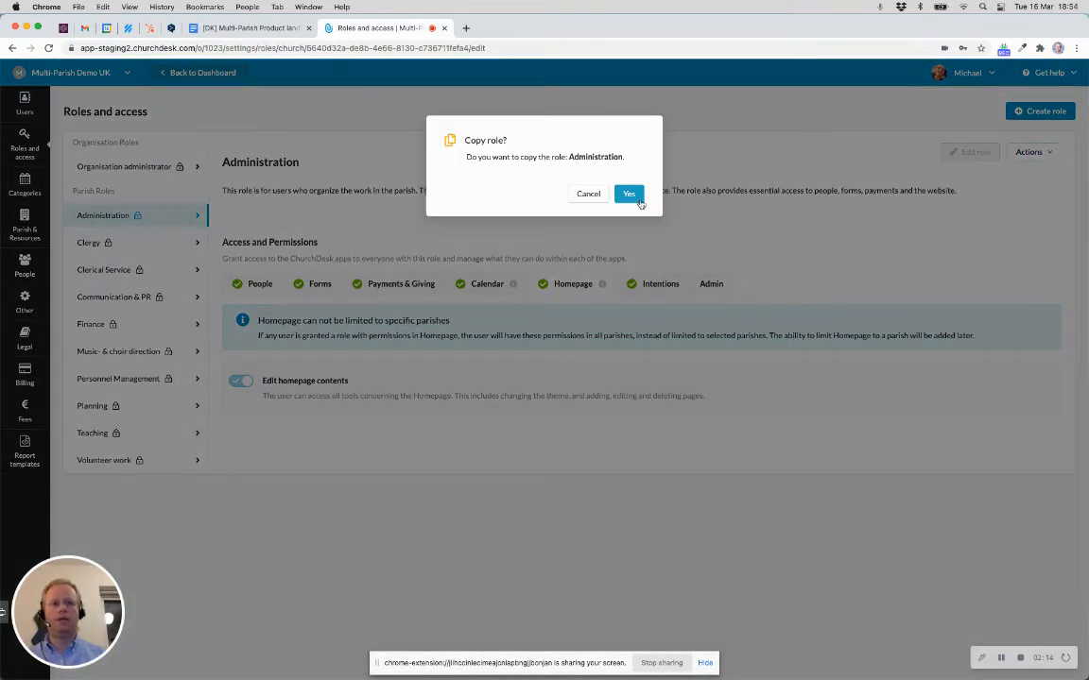
{"action": "left_click", "coordinate": [630, 196]}
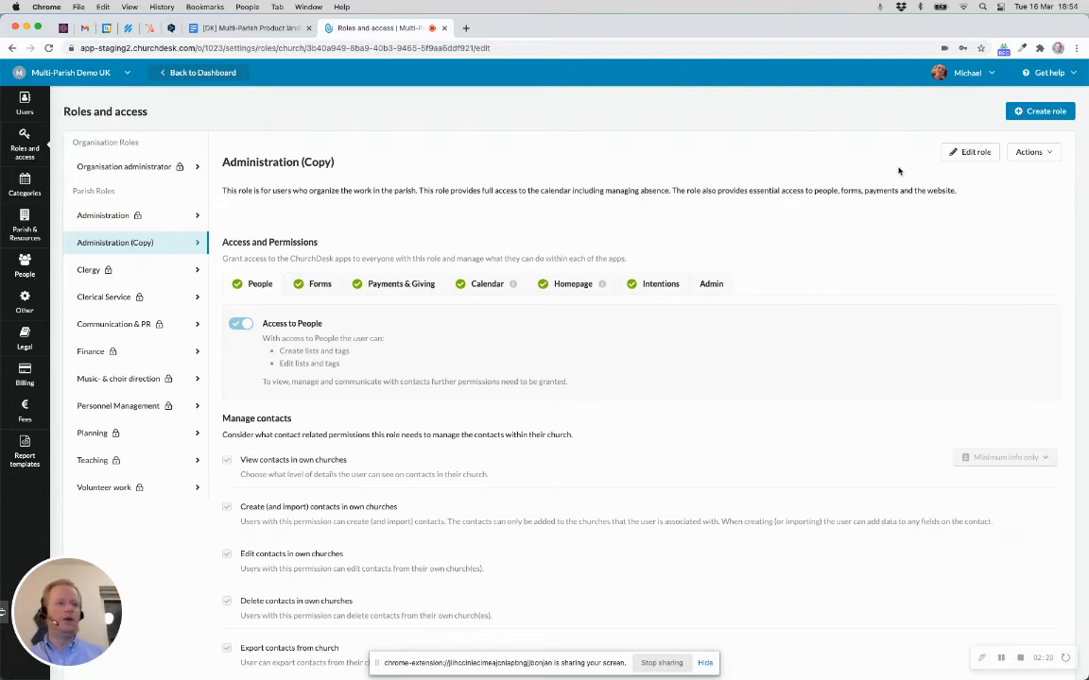
Step: Rename the copy to Administration, switch off its Payments & Giving access, and save it
{"action": "left_click", "coordinate": [965, 158]}
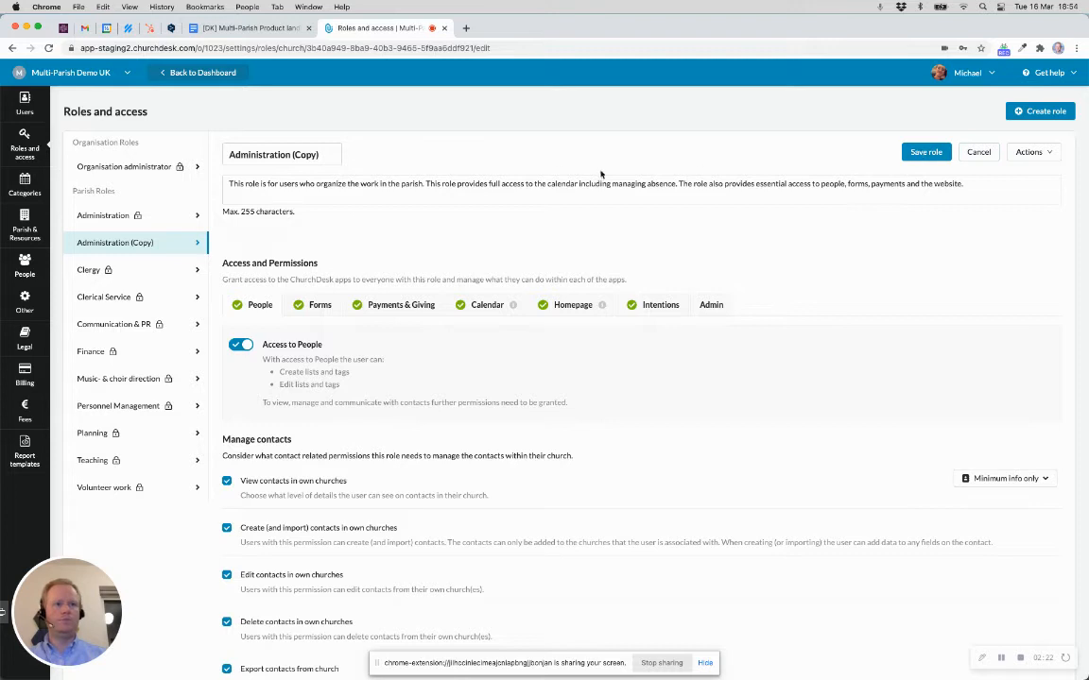
{"action": "key", "text": "BackSpace"}
{"action": "key", "text": "BackSpace"}
{"action": "key", "text": "BackSpace"}
{"action": "key", "text": "BackSpace"}
{"action": "key", "text": "BackSpace"}
{"action": "key", "text": "BackSpace"}
{"action": "key", "text": "BackSpace"}
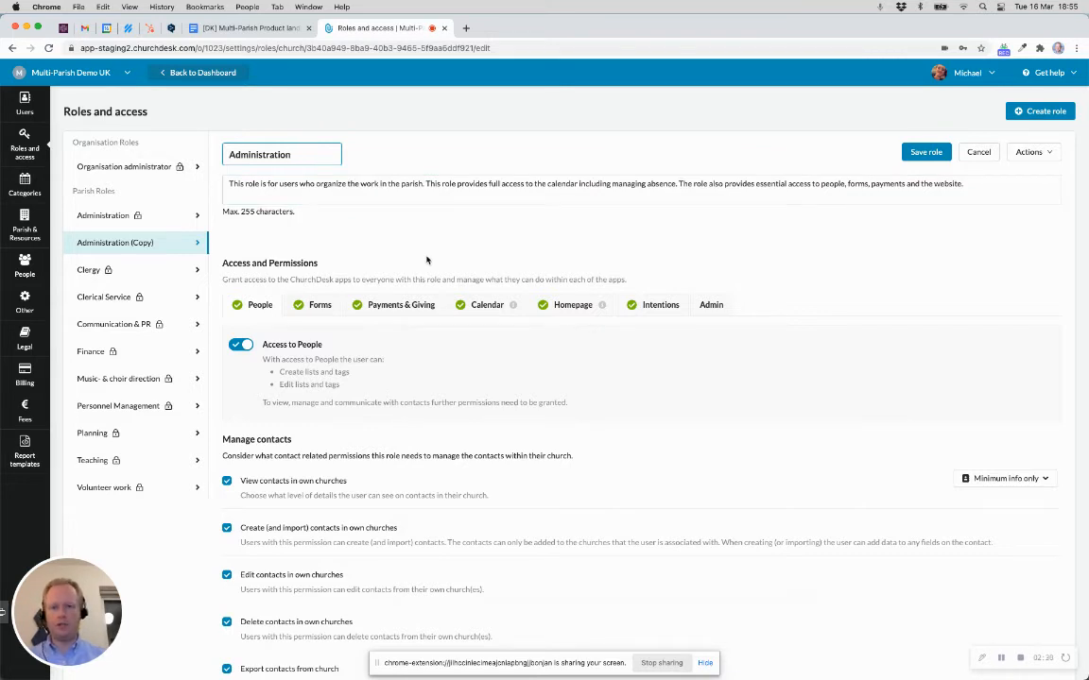
{"action": "left_click", "coordinate": [397, 305]}
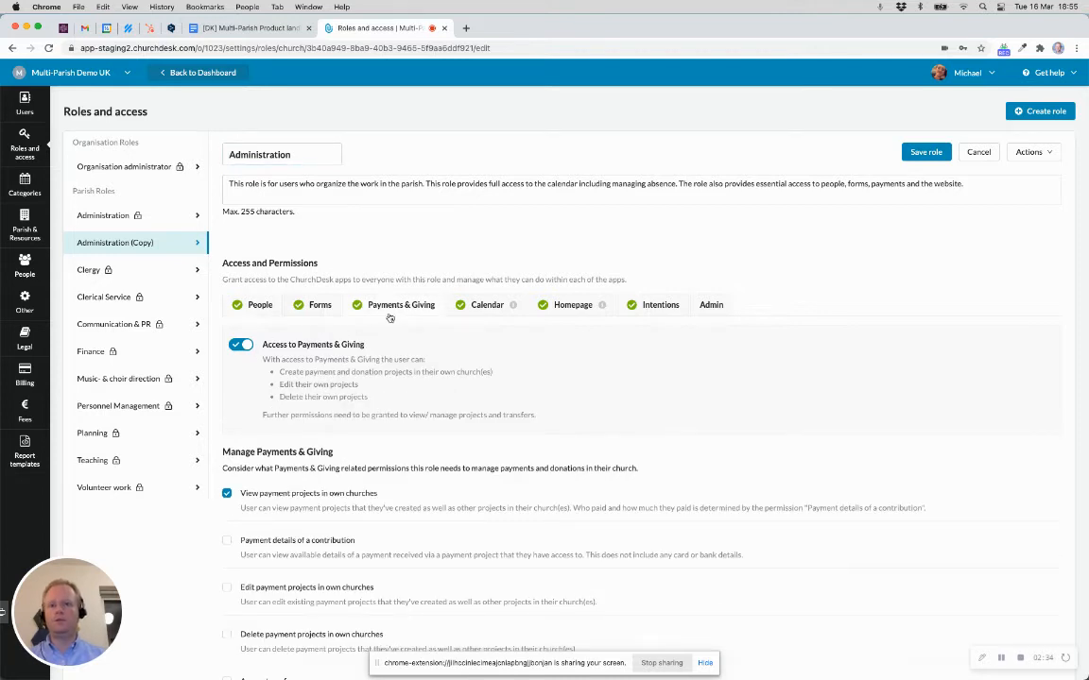
{"action": "left_click", "coordinate": [241, 346]}
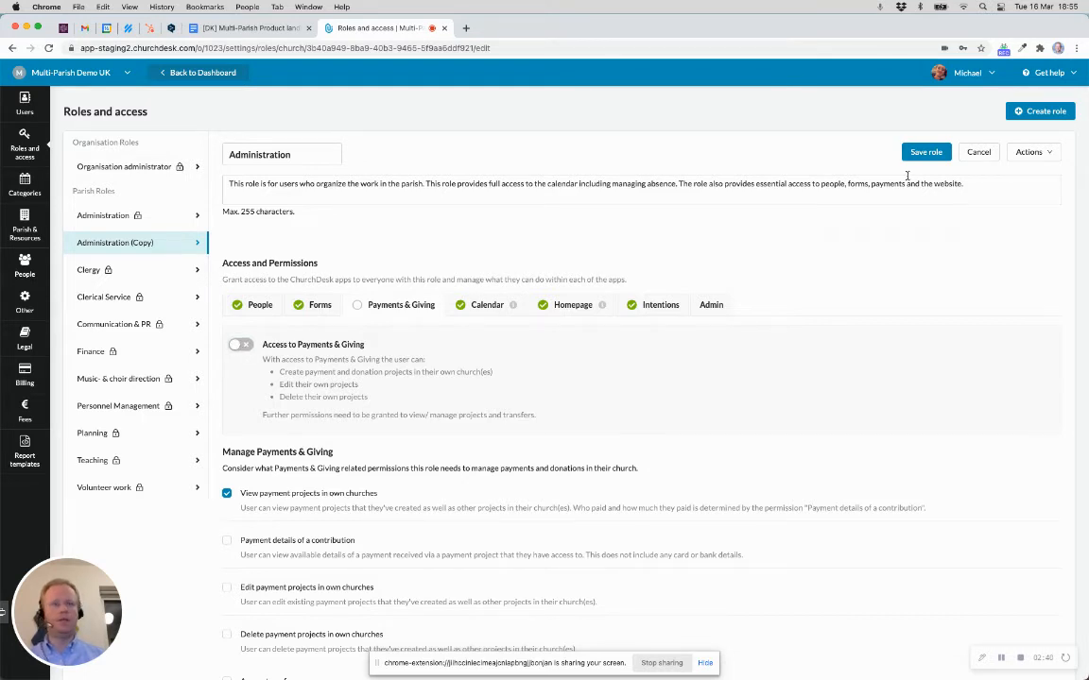
{"action": "left_click", "coordinate": [925, 152]}
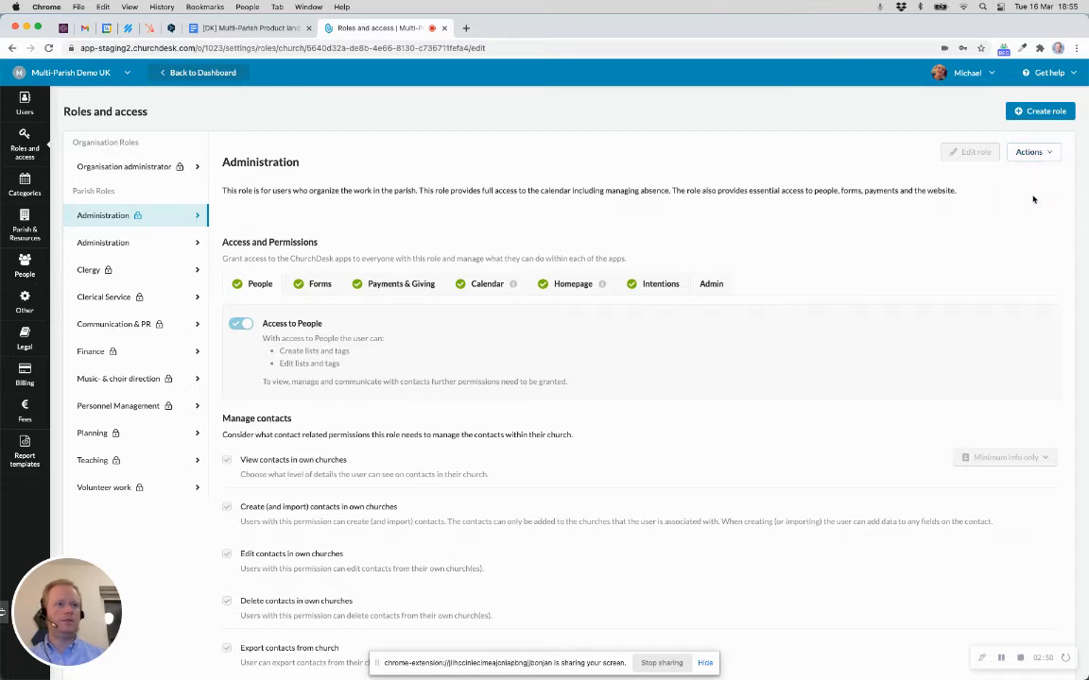
Step: Disable the locked original Administration role and confirm with Yes
{"action": "left_click", "coordinate": [1030, 152]}
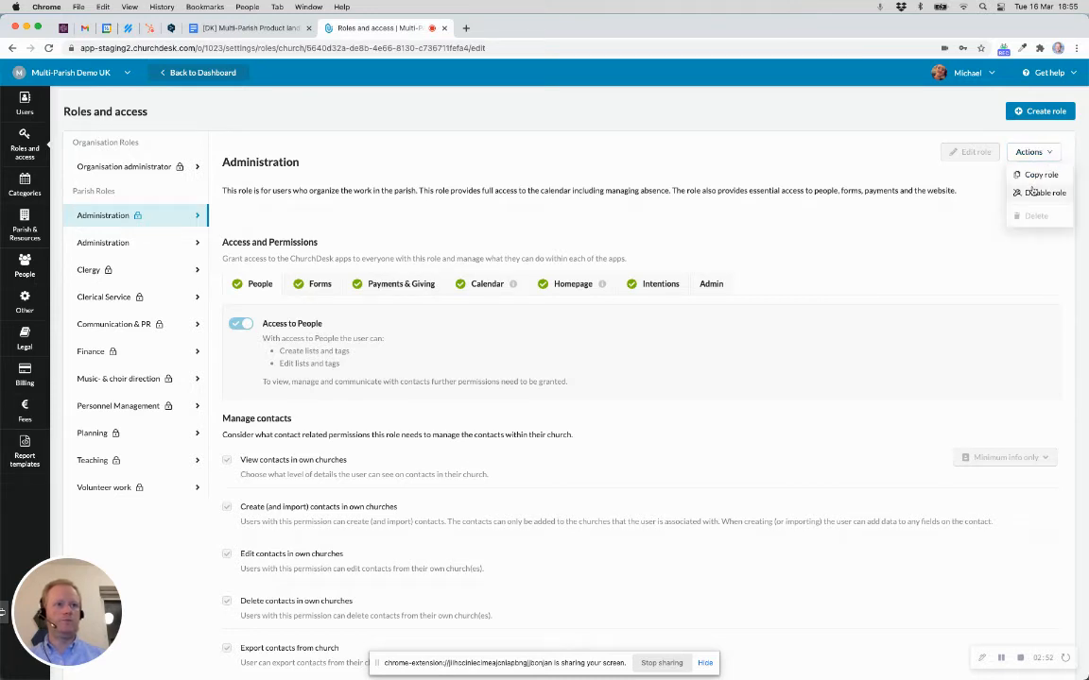
{"action": "left_click", "coordinate": [1034, 193]}
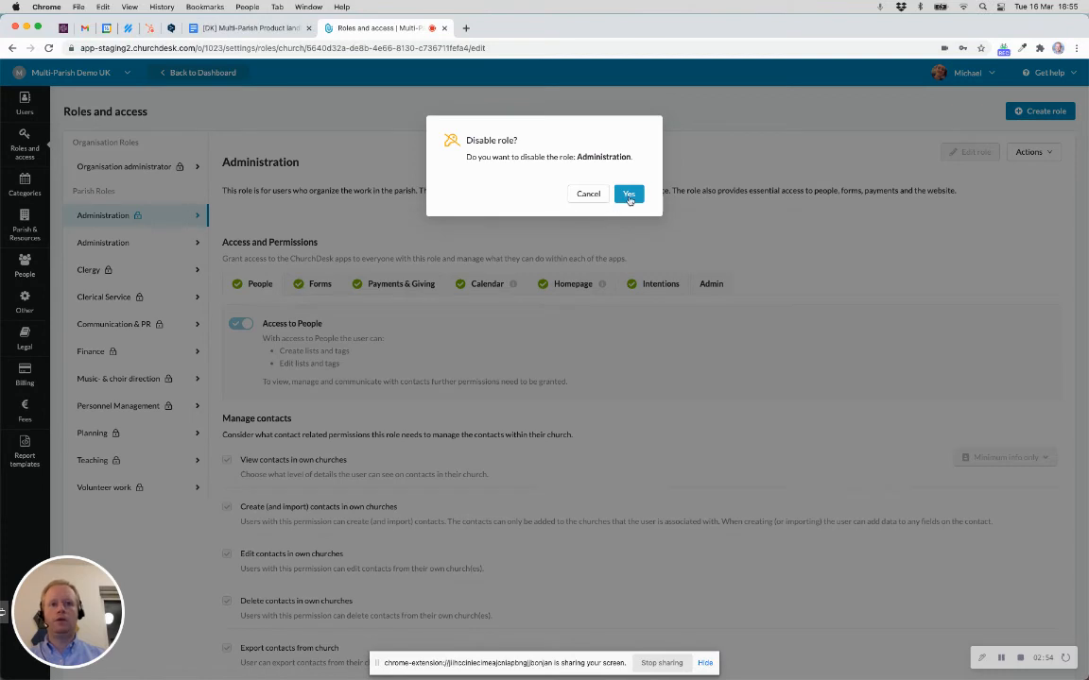
{"action": "left_click", "coordinate": [630, 196]}
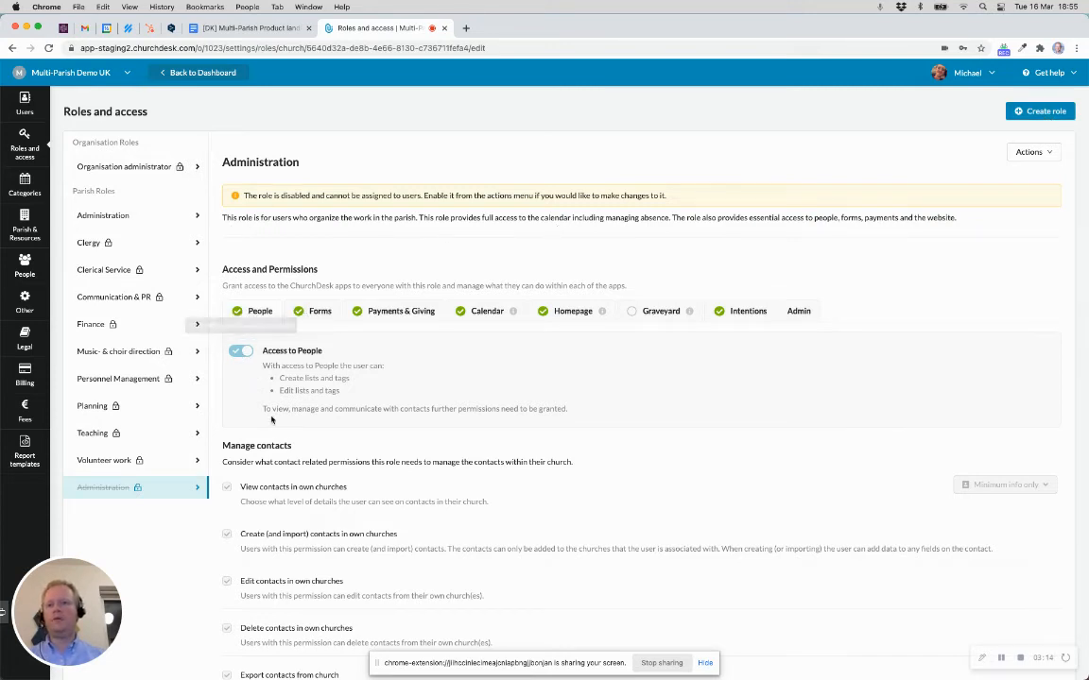
Step: Go to the Users list and start inviting a new user
{"action": "scroll", "coordinate": [271, 419], "scroll_direction": "down", "scroll_amount": 2}
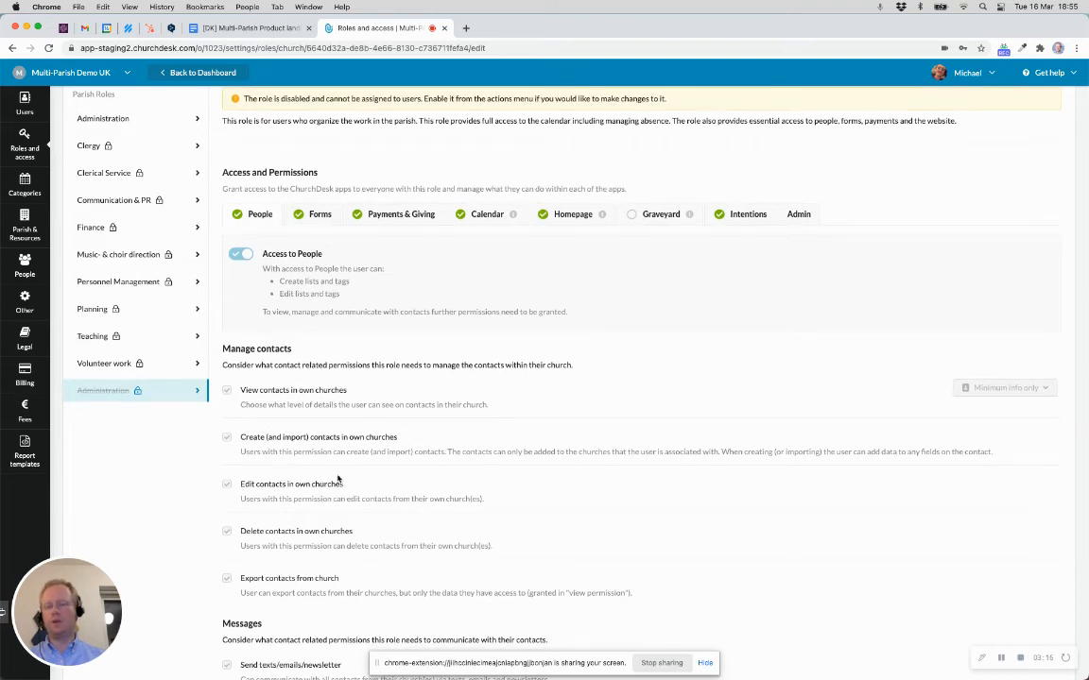
{"action": "scroll", "coordinate": [338, 479], "scroll_direction": "down", "scroll_amount": 2}
{"action": "scroll", "coordinate": [338, 479], "scroll_direction": "up", "scroll_amount": 2}
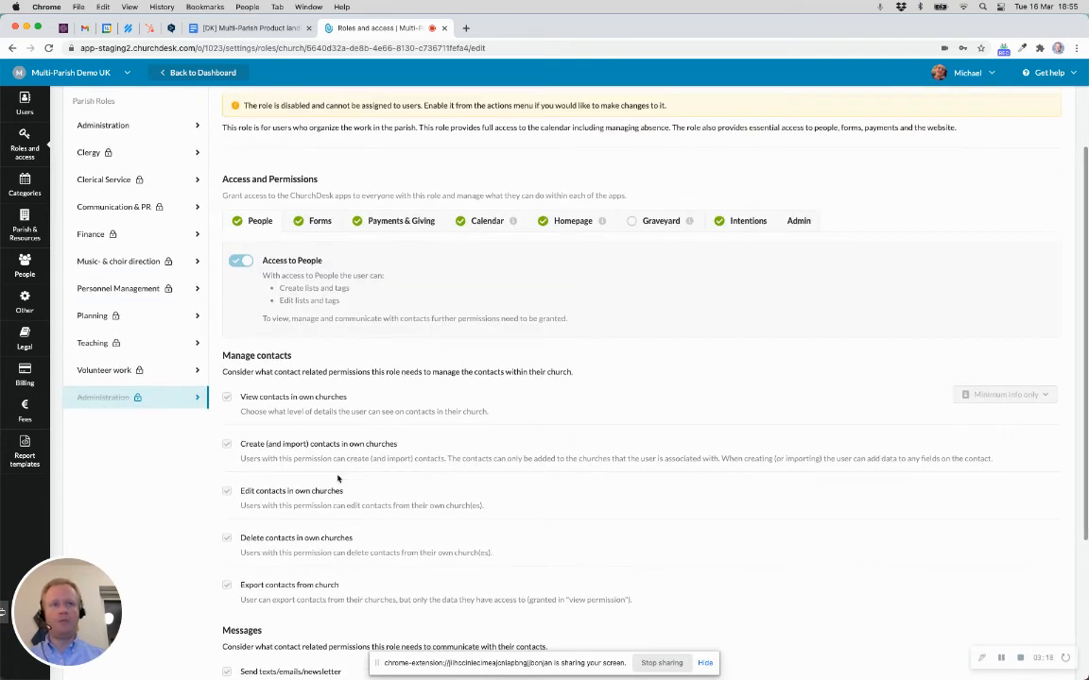
{"action": "scroll", "coordinate": [337, 479], "scroll_direction": "up", "scroll_amount": 2}
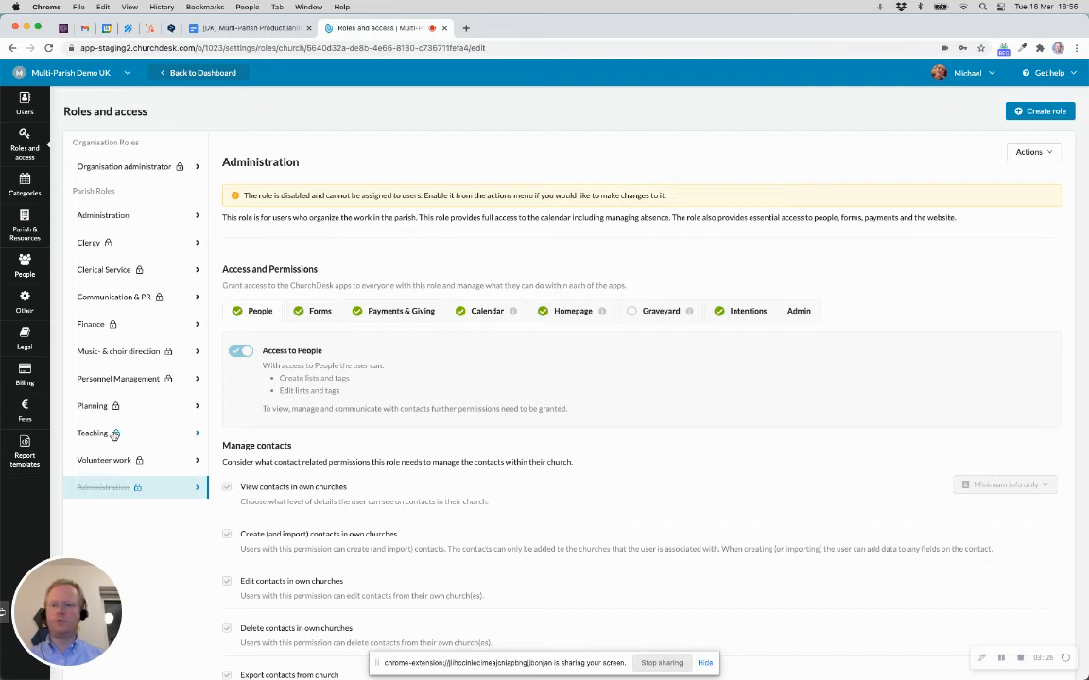
{"action": "left_click", "coordinate": [28, 112]}
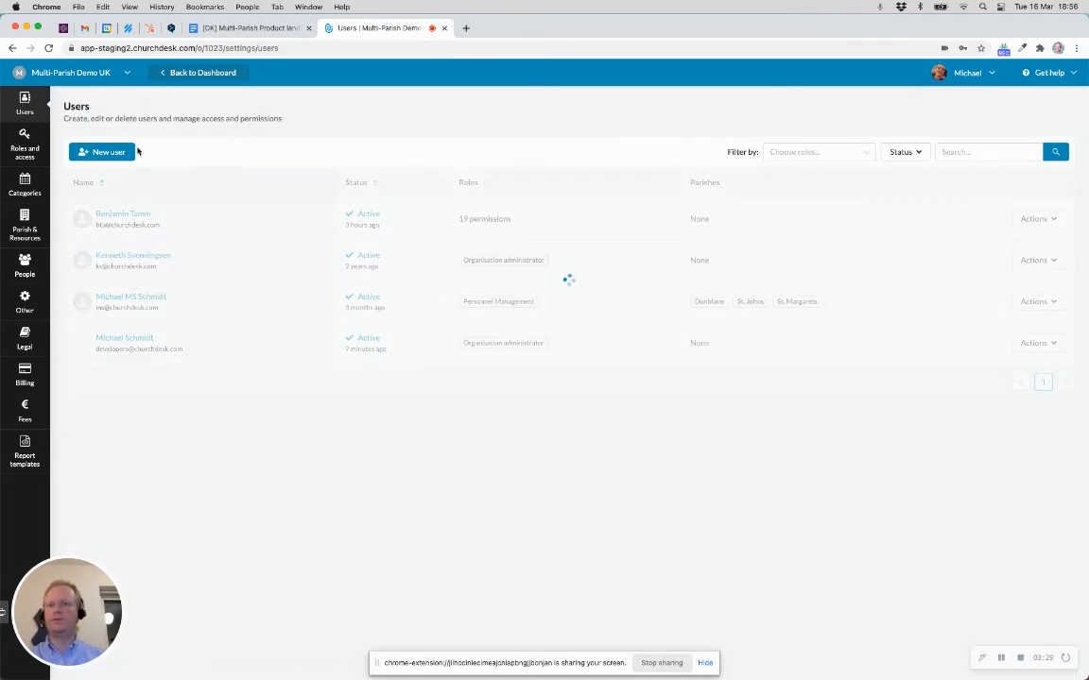
{"action": "left_click", "coordinate": [109, 153]}
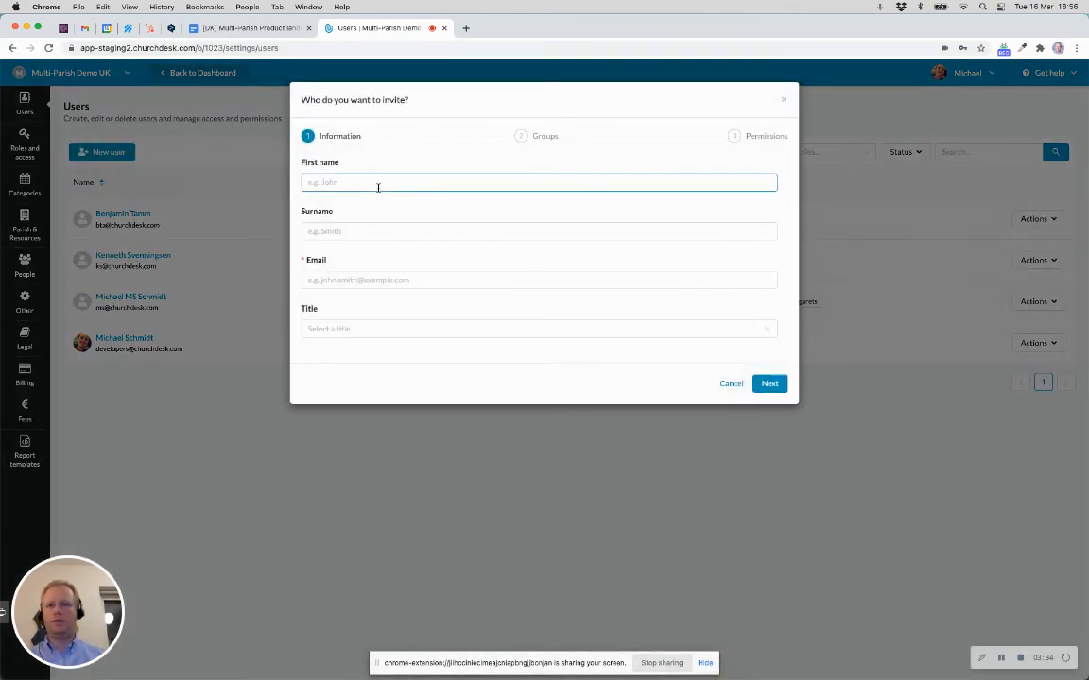
Step: Enter the invitee's first name, surname and e-mail address
{"action": "left_click", "coordinate": [379, 186]}
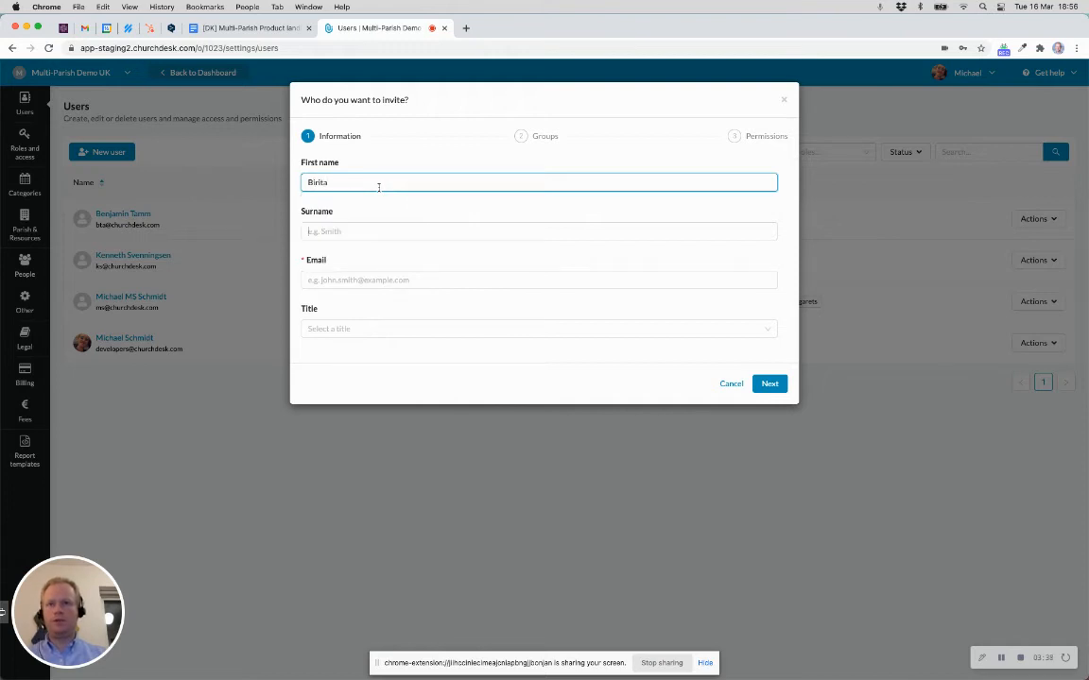
{"action": "key", "text": "Tab"}
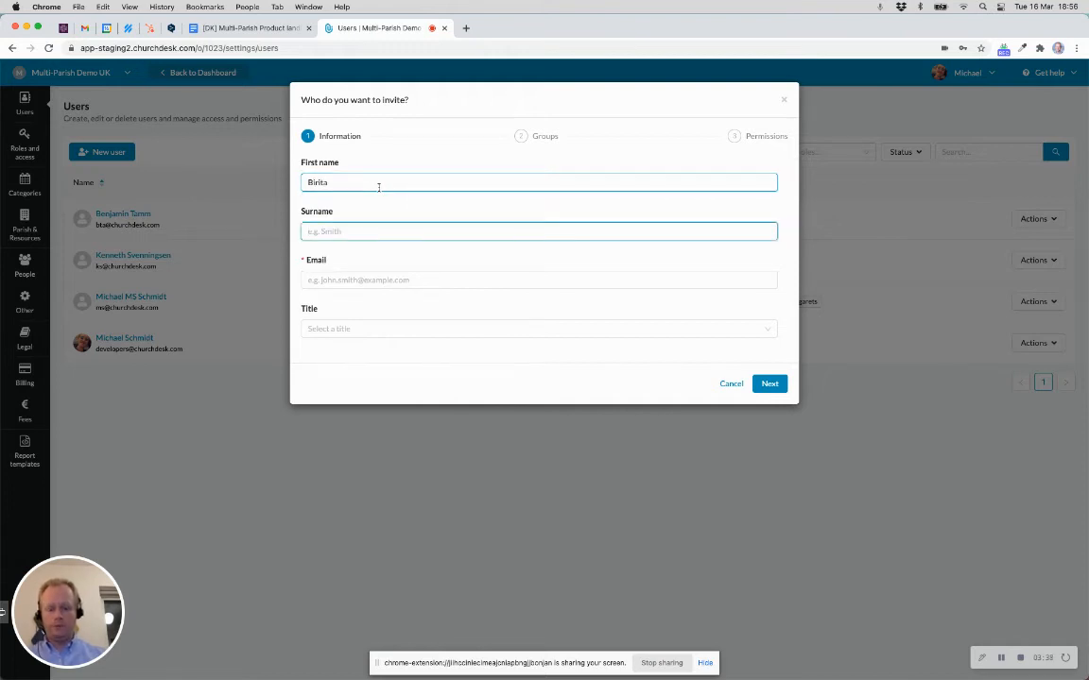
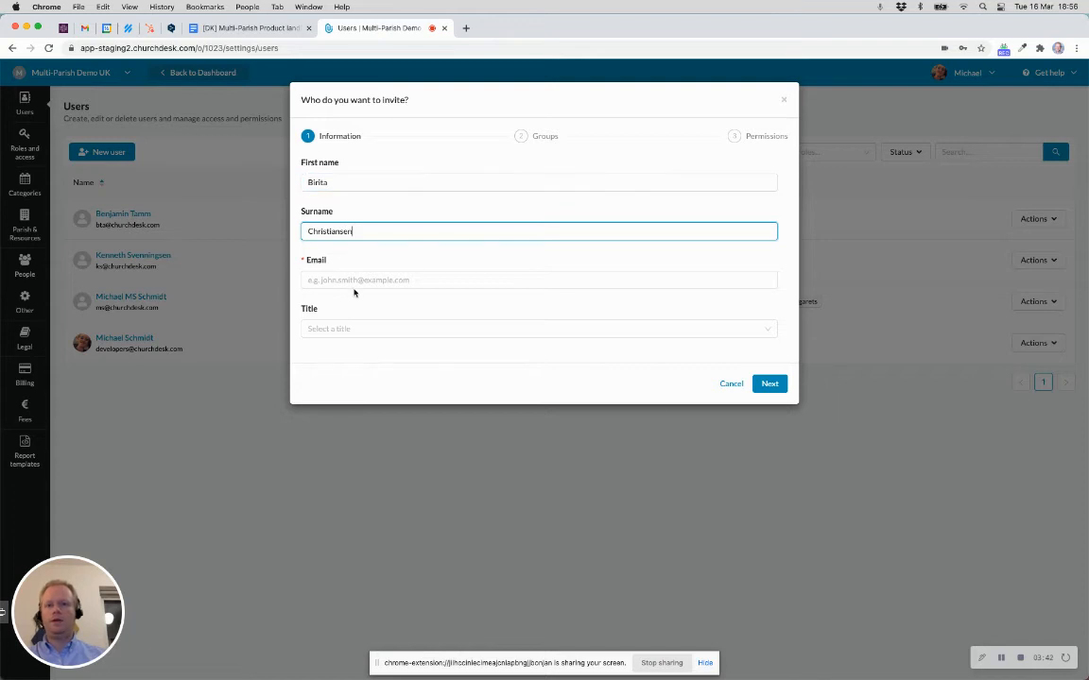
{"action": "left_click", "coordinate": [361, 280]}
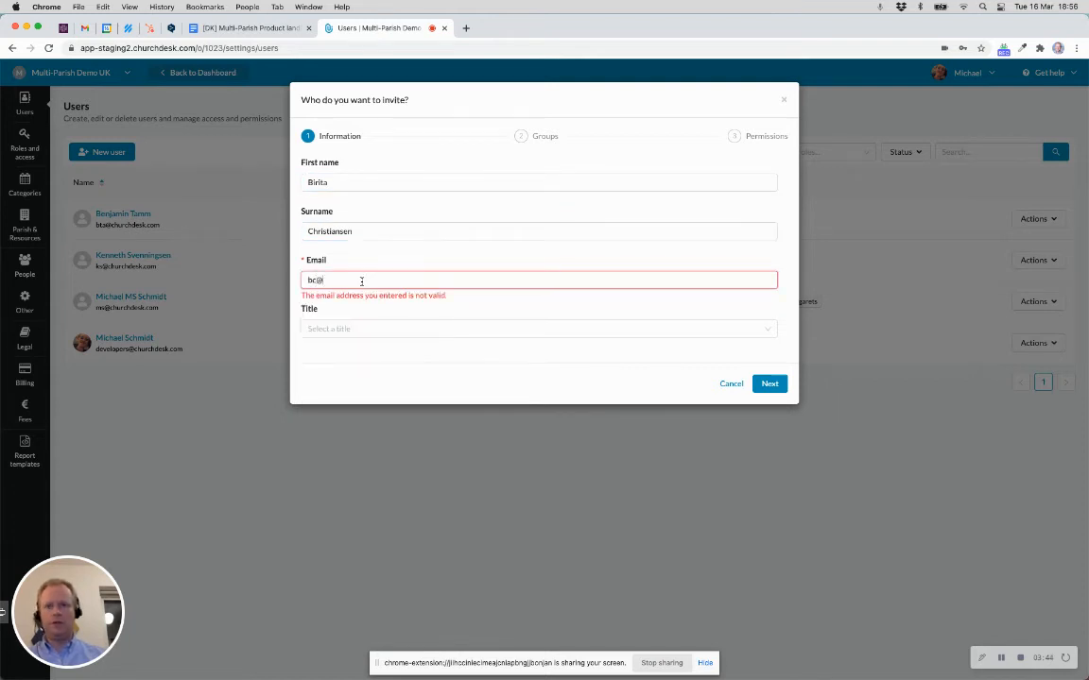
{"action": "key", "text": "Tab"}
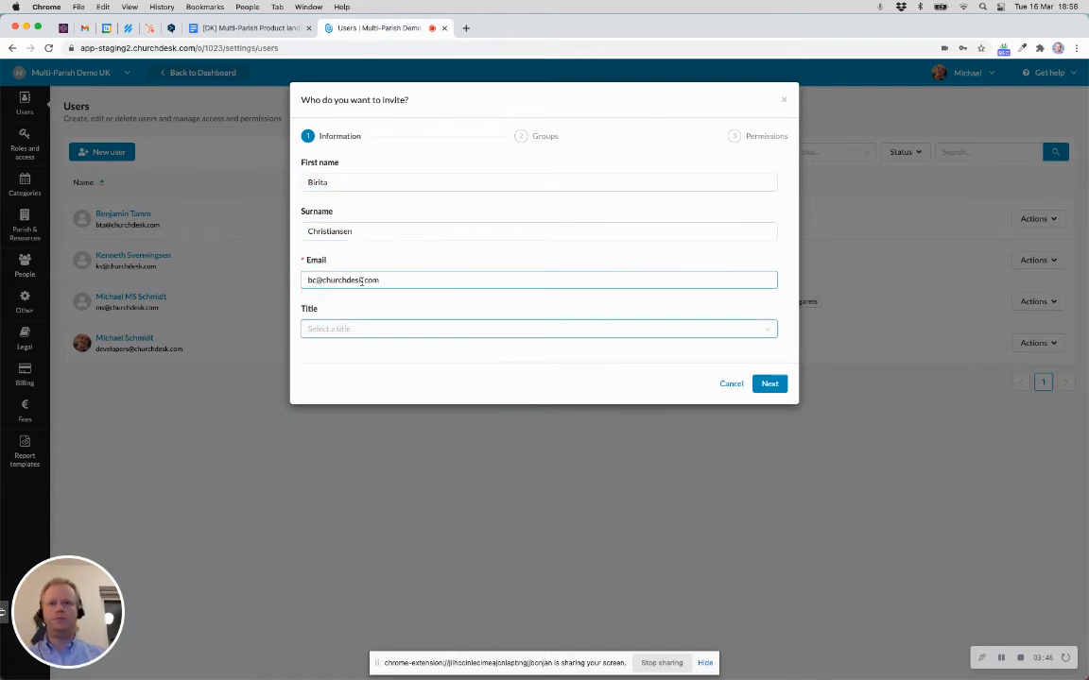
Step: Add the invitee to the Staff (example) group
{"action": "left_click", "coordinate": [770, 385]}
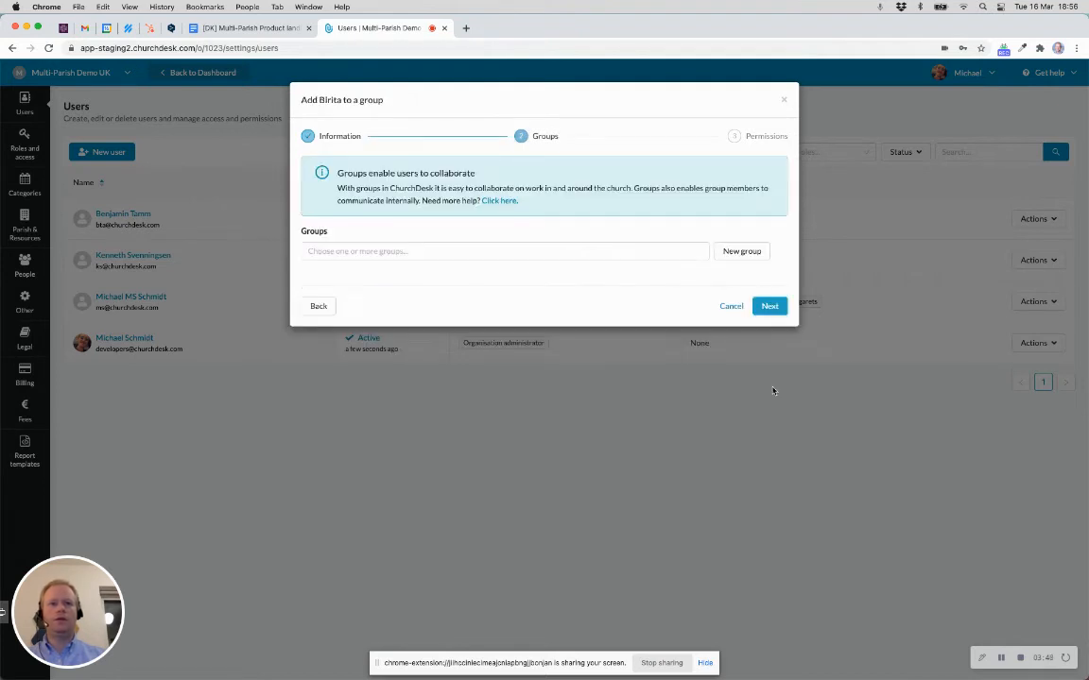
{"action": "left_click", "coordinate": [432, 252]}
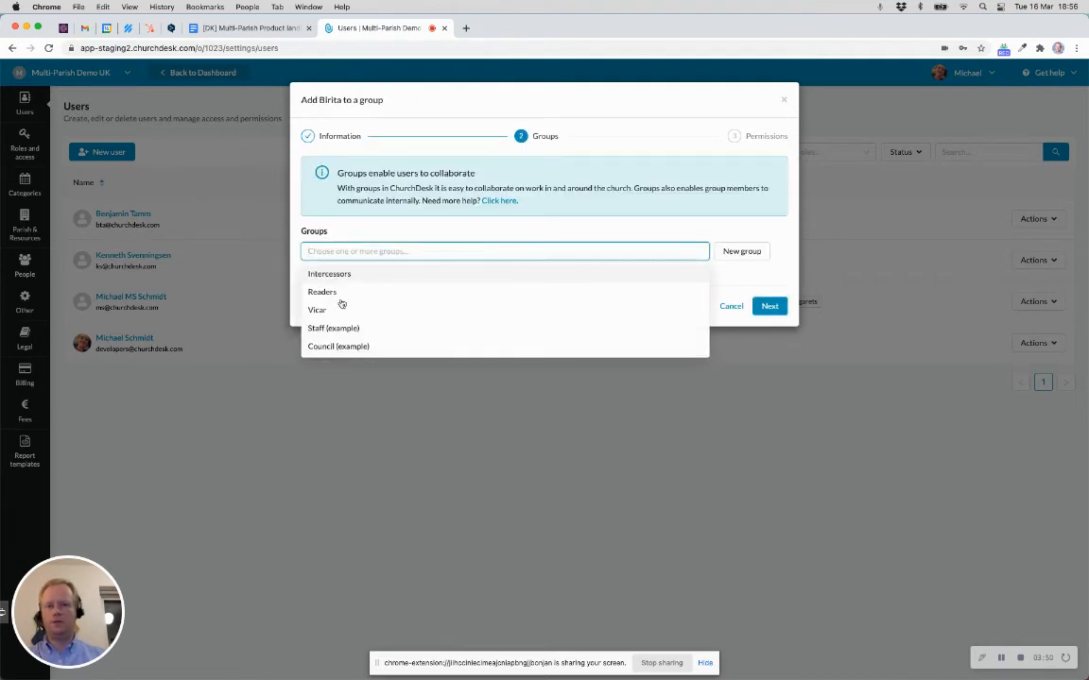
{"action": "left_click", "coordinate": [324, 328]}
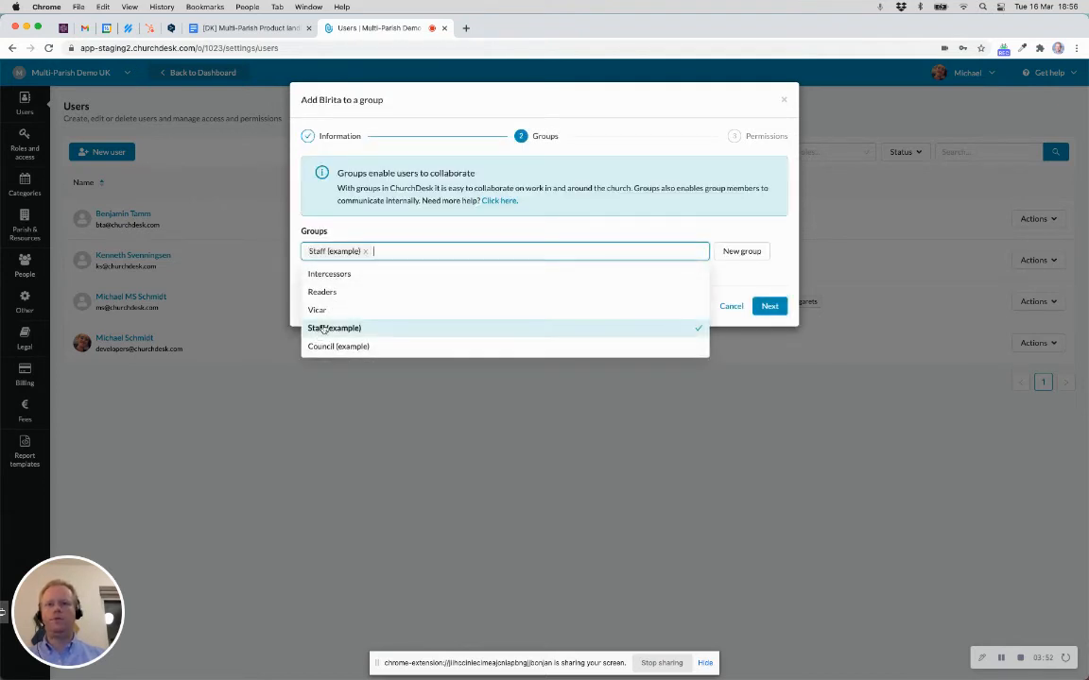
{"action": "left_click", "coordinate": [486, 230]}
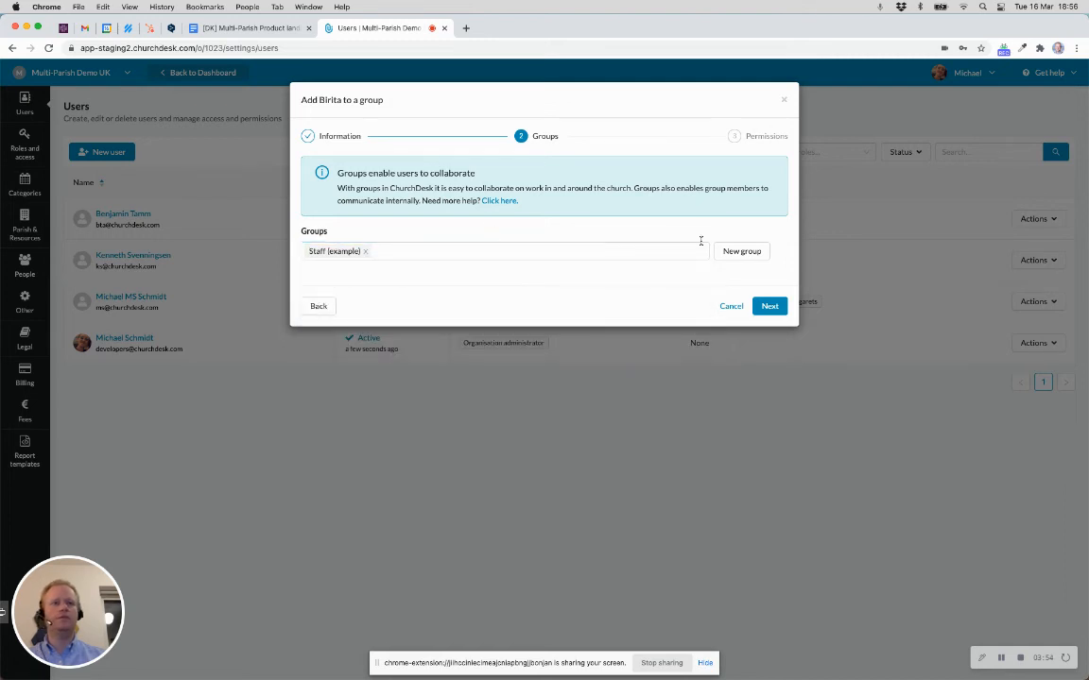
{"action": "left_click", "coordinate": [771, 312]}
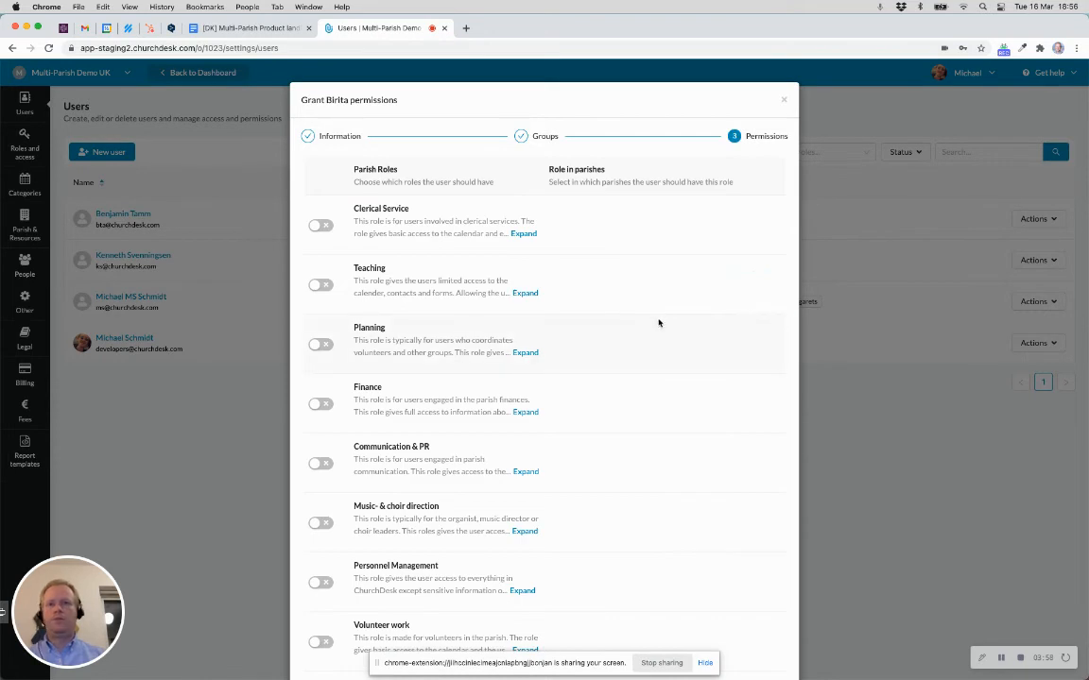
Step: Grant Personnel Management for the Dunblane and St. Johns parishes and send the invitation
{"action": "scroll", "coordinate": [659, 323], "scroll_direction": "down", "scroll_amount": 2}
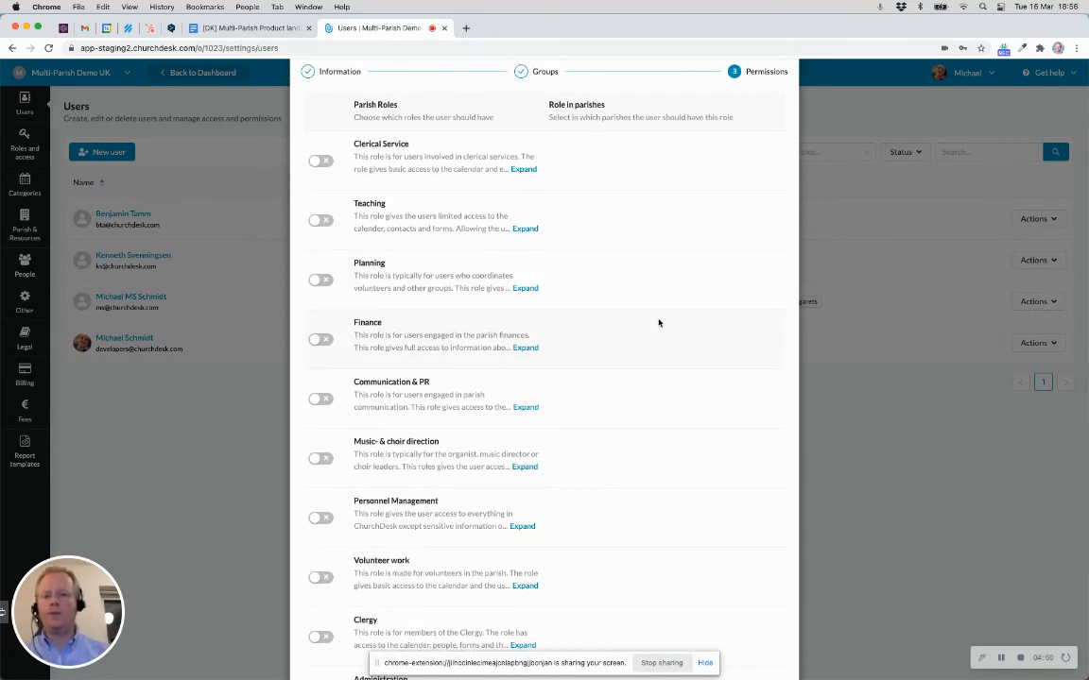
{"action": "scroll", "coordinate": [659, 323], "scroll_direction": "down", "scroll_amount": 4}
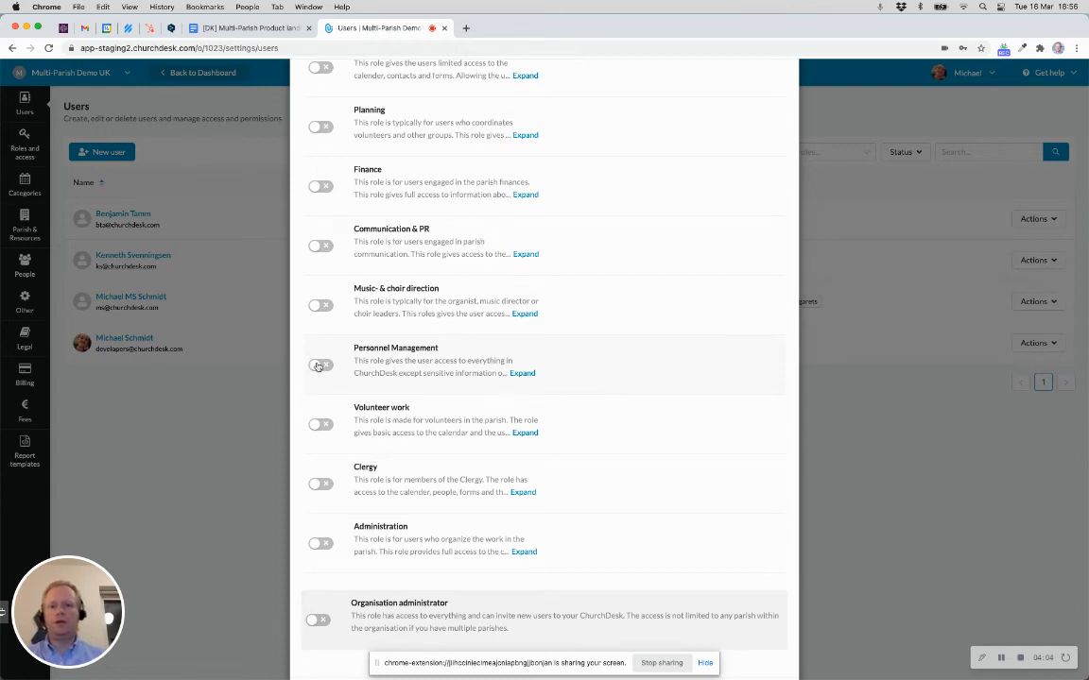
{"action": "left_click", "coordinate": [320, 366]}
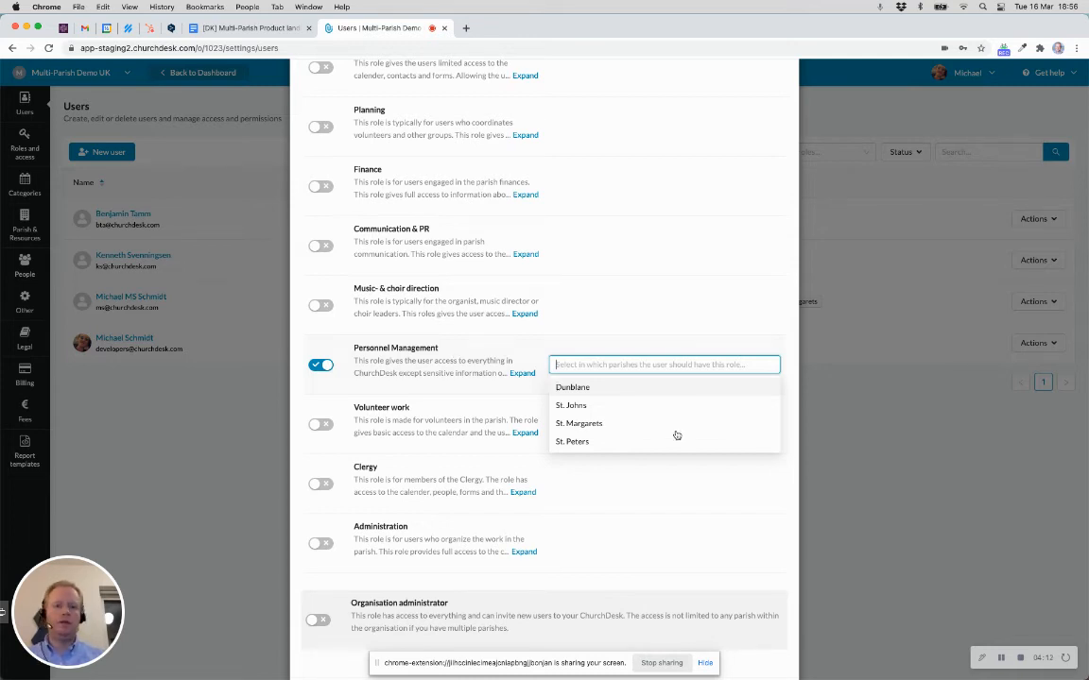
{"action": "left_click", "coordinate": [615, 389]}
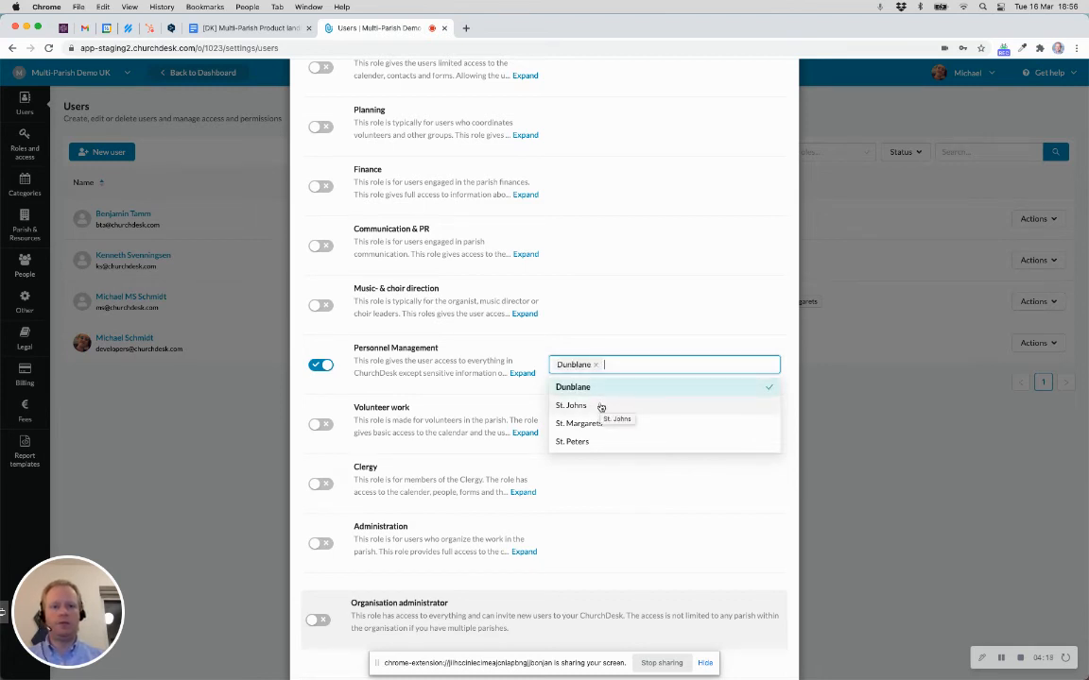
{"action": "left_click", "coordinate": [601, 407]}
{"action": "left_click", "coordinate": [655, 349]}
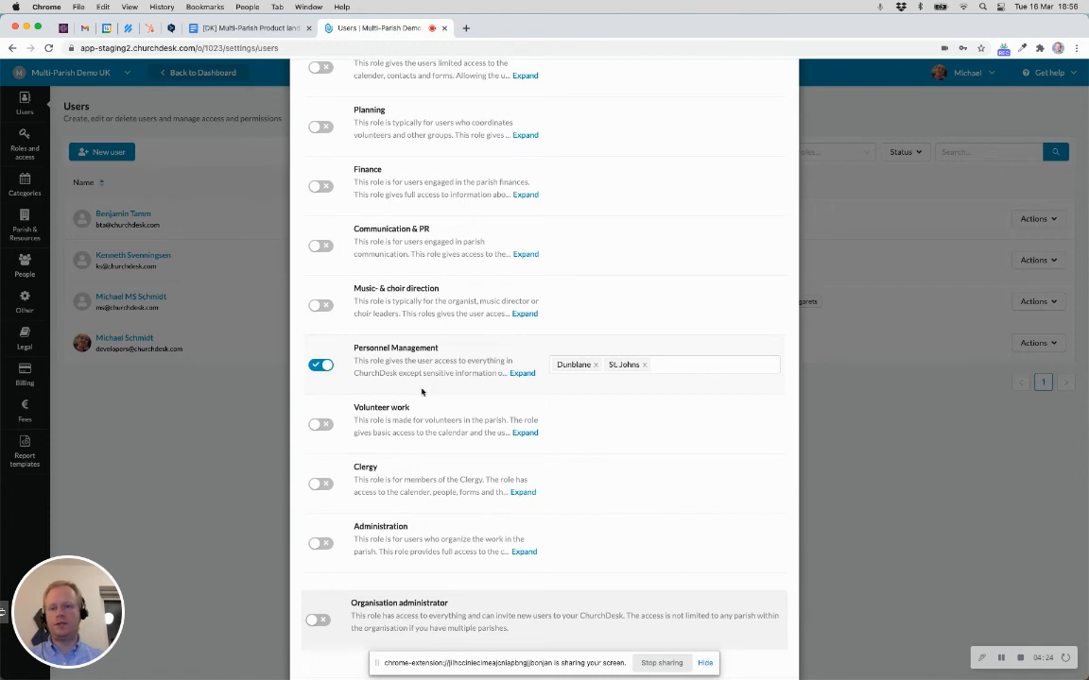
{"action": "scroll", "coordinate": [556, 456], "scroll_direction": "down", "scroll_amount": 2}
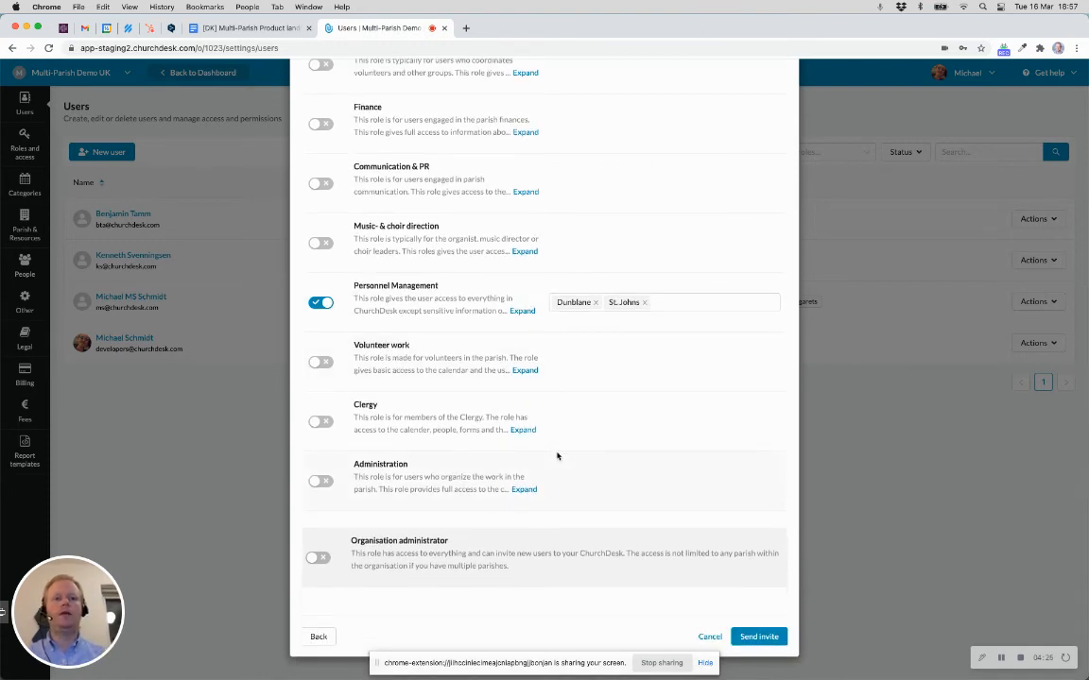
{"action": "left_click", "coordinate": [749, 638]}
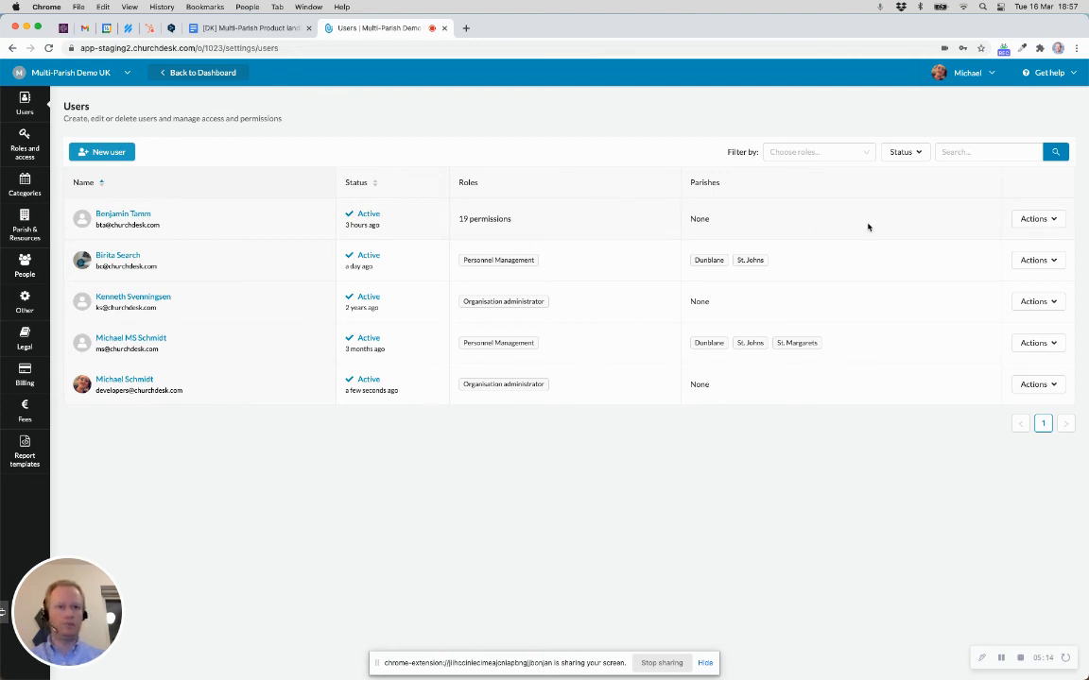
{"action": "left_click", "coordinate": [1050, 218]}
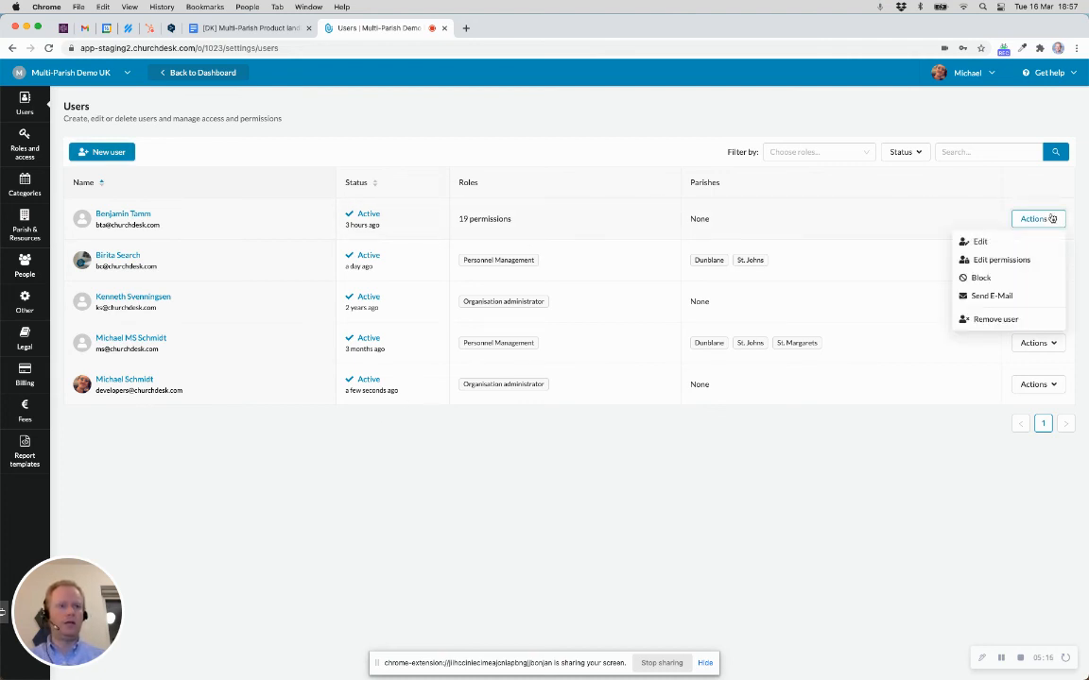
{"action": "left_click", "coordinate": [981, 269]}
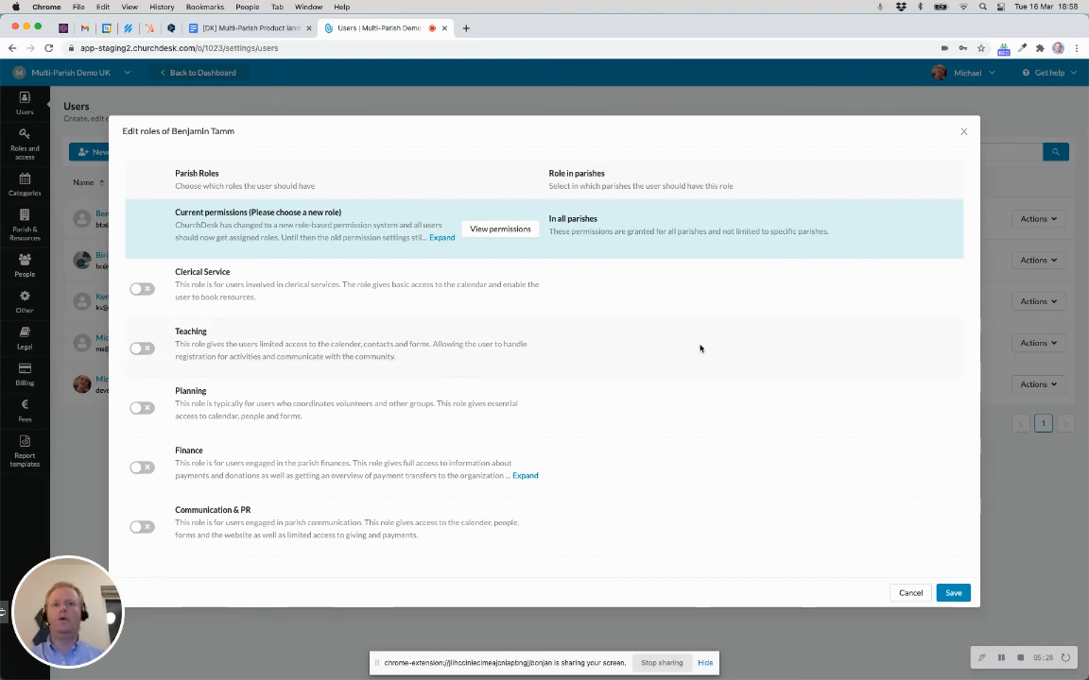
{"action": "scroll", "coordinate": [700, 349], "scroll_direction": "down", "scroll_amount": 5}
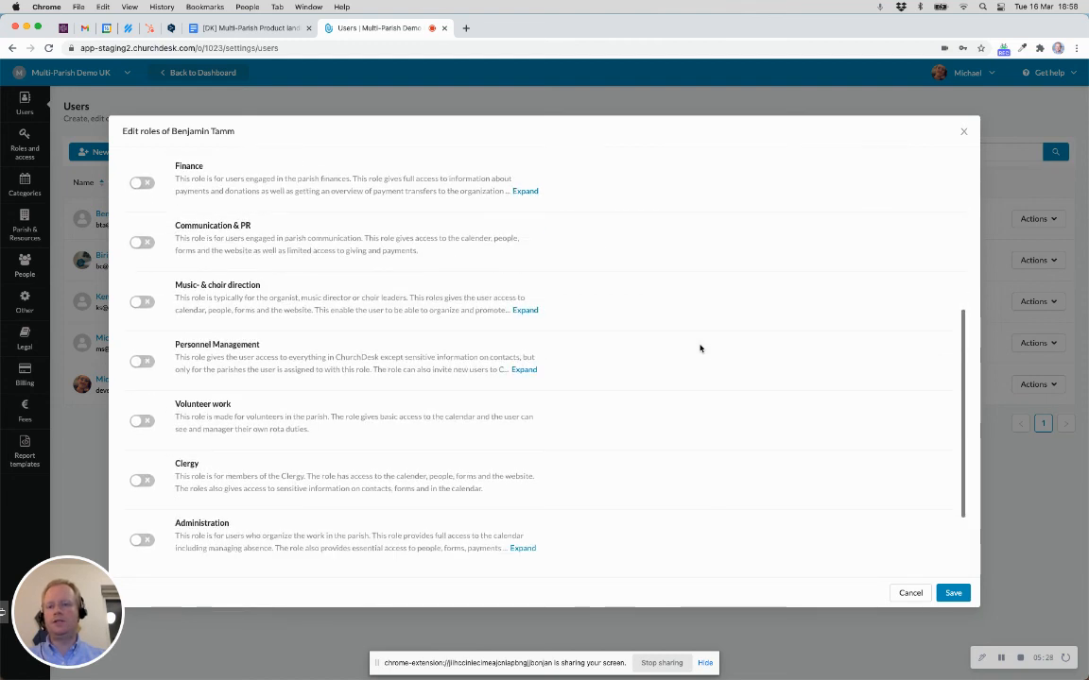
{"action": "scroll", "coordinate": [700, 349], "scroll_direction": "down", "scroll_amount": 2}
{"action": "scroll", "coordinate": [699, 349], "scroll_direction": "up", "scroll_amount": 10}
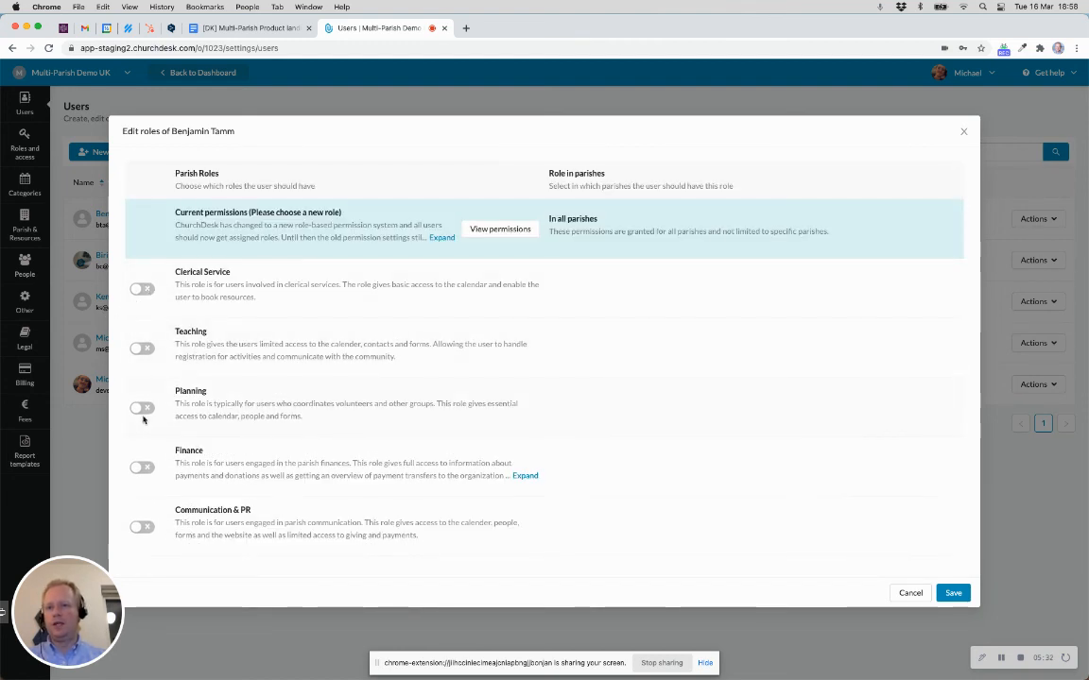
{"action": "scroll", "coordinate": [141, 416], "scroll_direction": "down", "scroll_amount": 2}
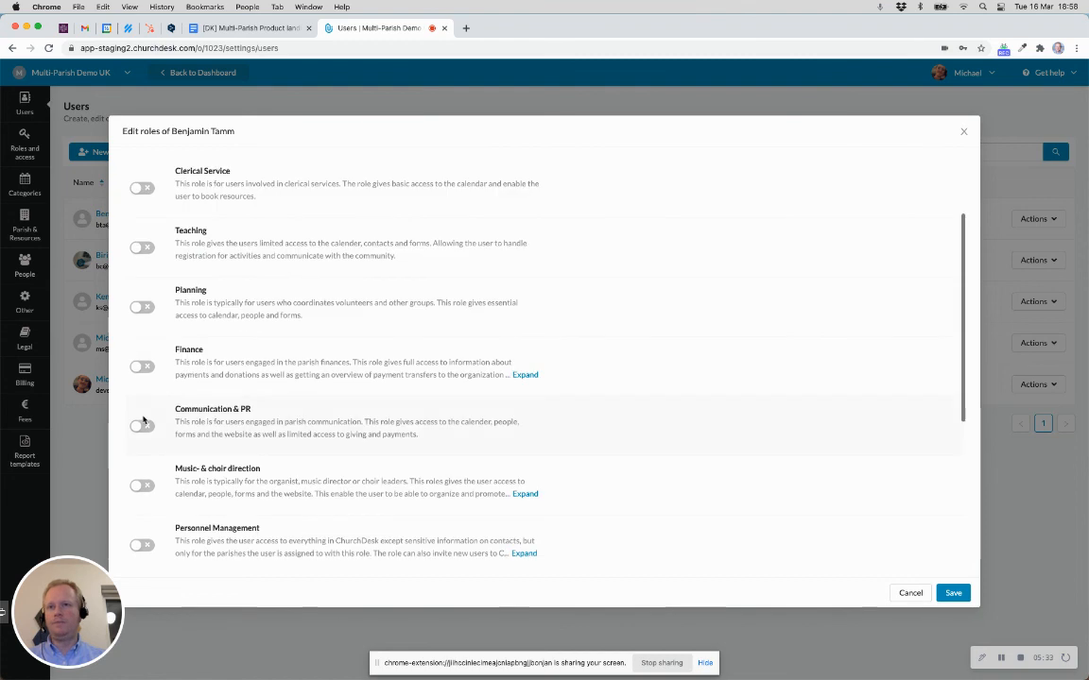
{"action": "left_click", "coordinate": [140, 307]}
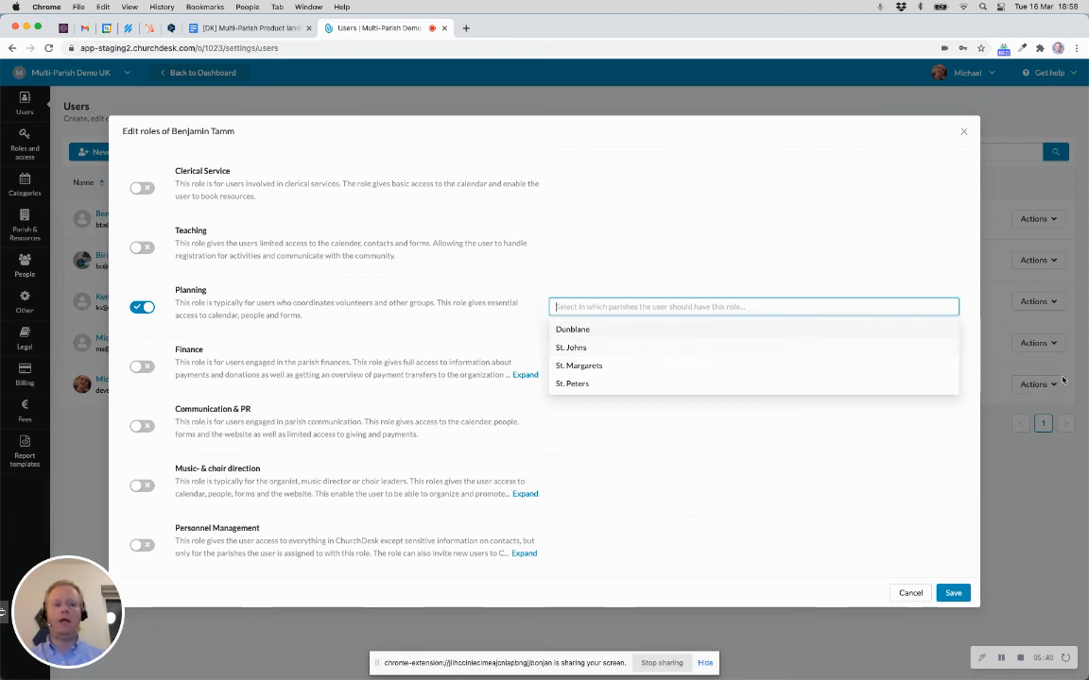
{"action": "left_click", "coordinate": [902, 599]}
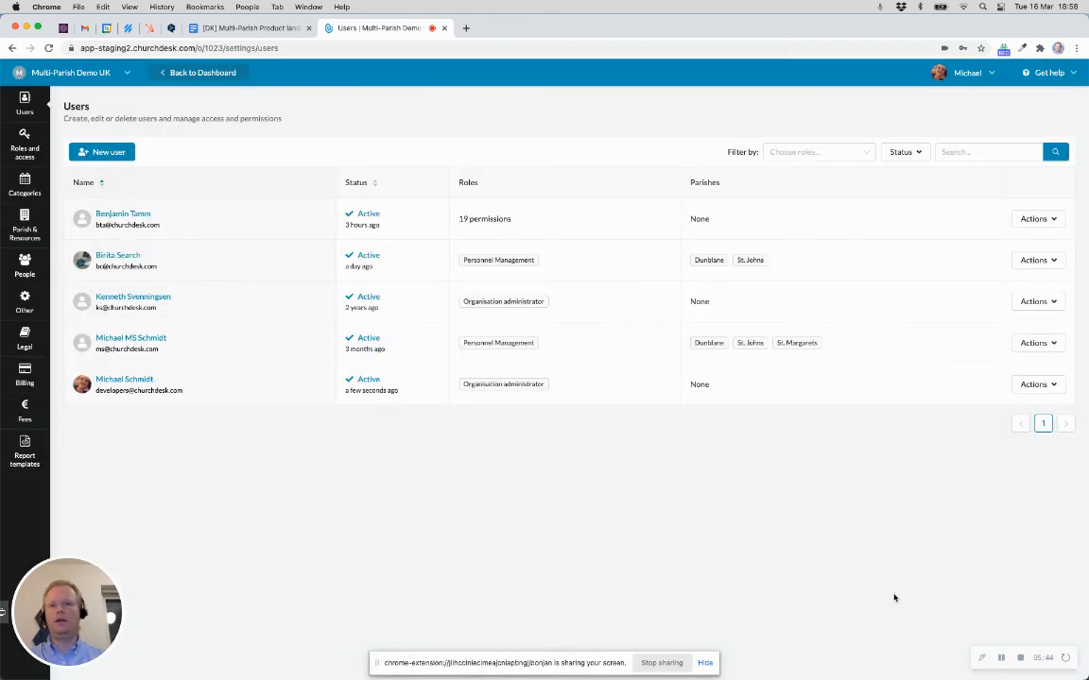